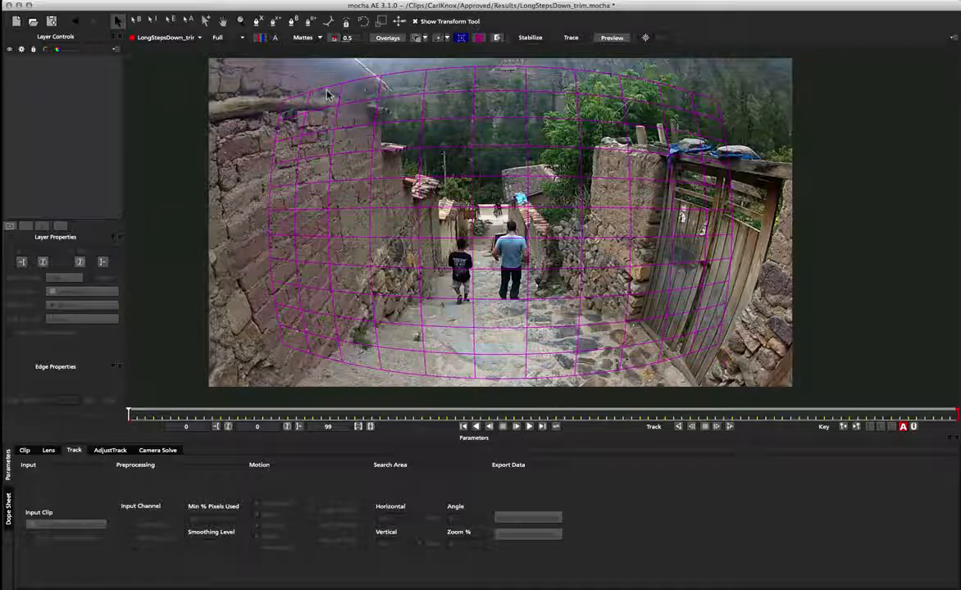
Step: Draw a four-point spline around the wooden gate as a new layer for tracking
{"action": "left_click", "coordinate": [257, 21]}
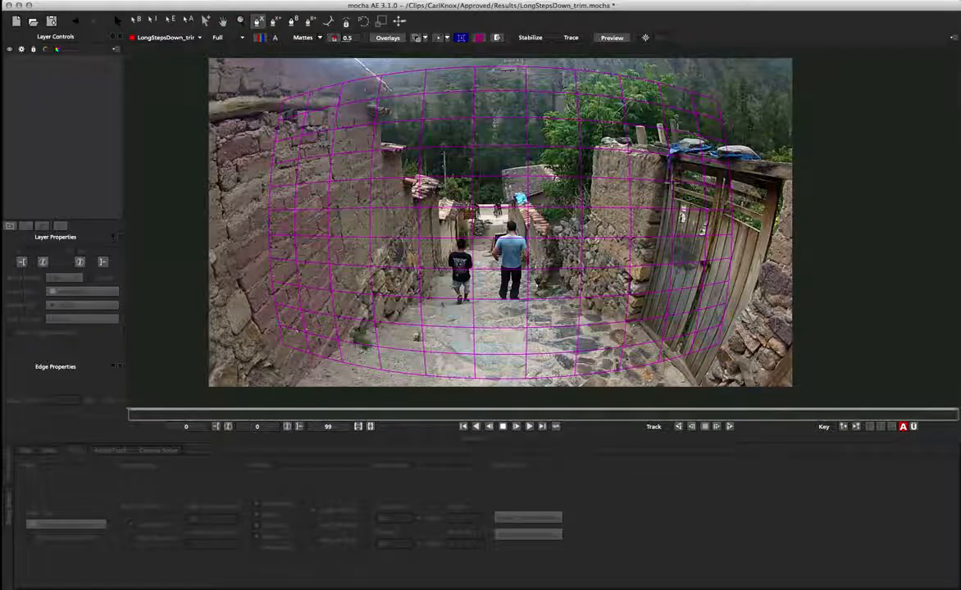
{"action": "left_click", "coordinate": [674, 182]}
{"action": "left_click", "coordinate": [724, 187]}
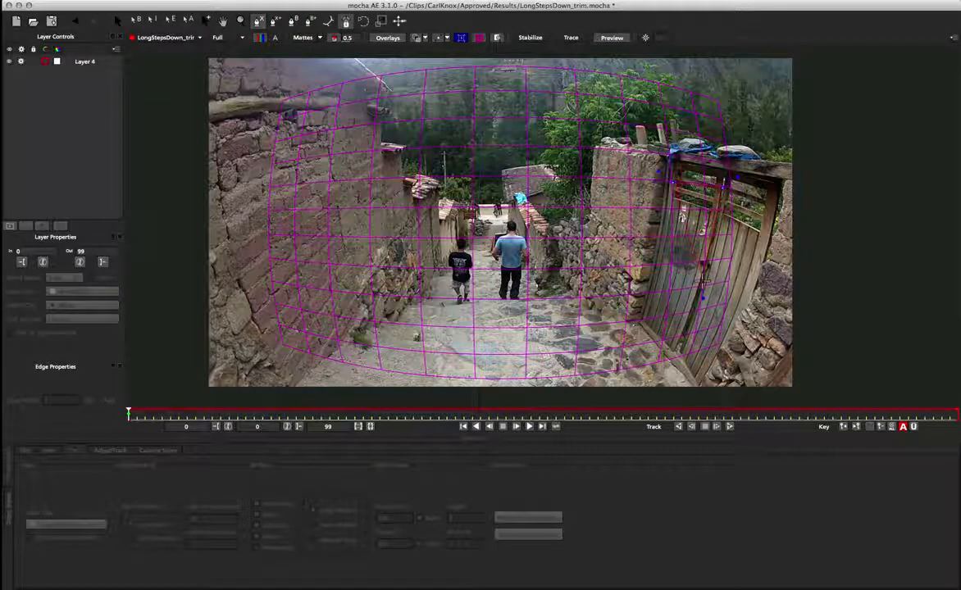
{"action": "left_click", "coordinate": [703, 282]}
{"action": "right_click", "coordinate": [653, 261]}
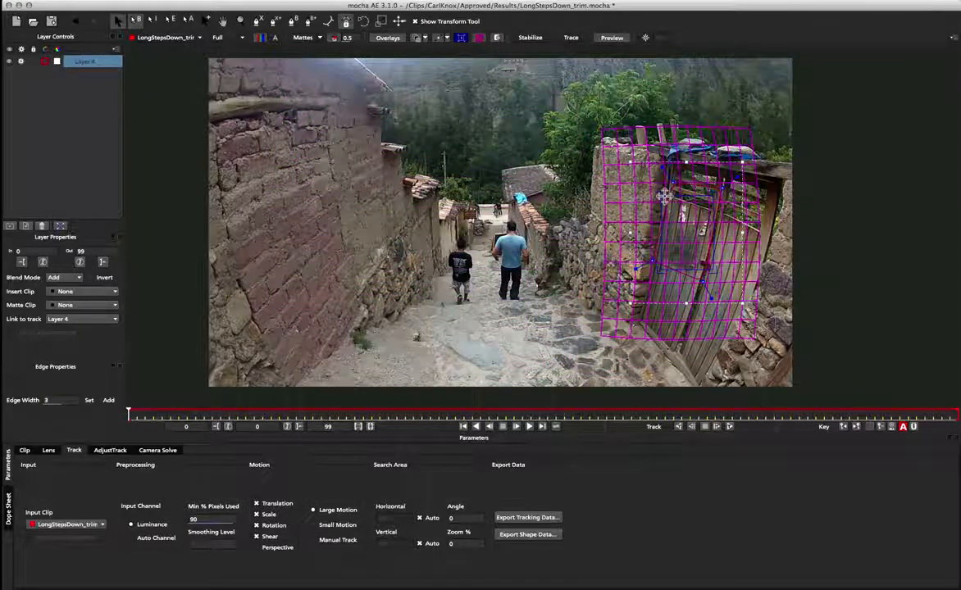
Step: Adjust the surface corners so the grid aligns with the gate's panel
{"action": "left_click_drag", "start_coordinate": [662, 196], "coordinate": [714, 208]}
{"action": "left_click_drag", "start_coordinate": [658, 269], "coordinate": [682, 246]}
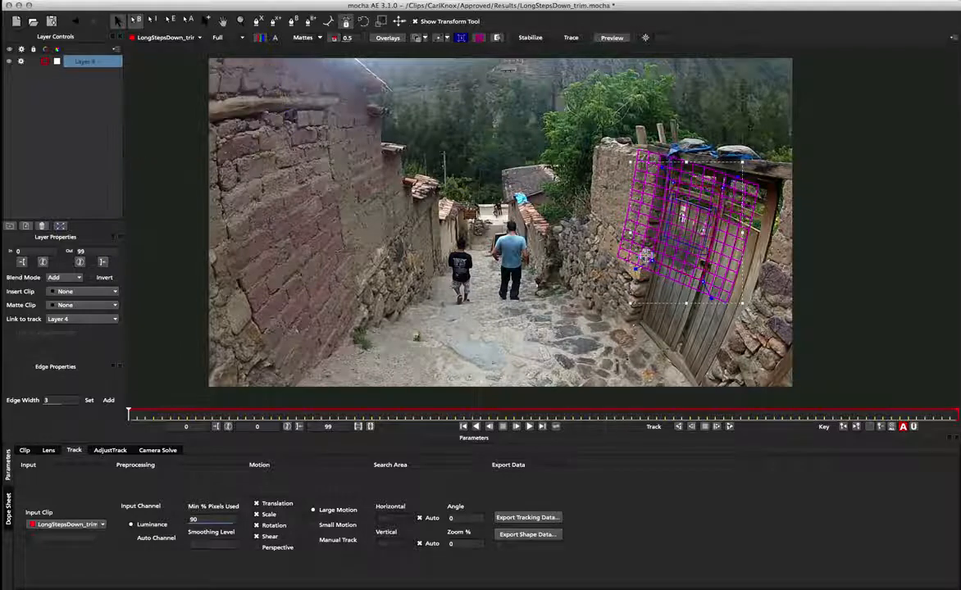
{"action": "left_click_drag", "start_coordinate": [665, 240], "coordinate": [702, 253]}
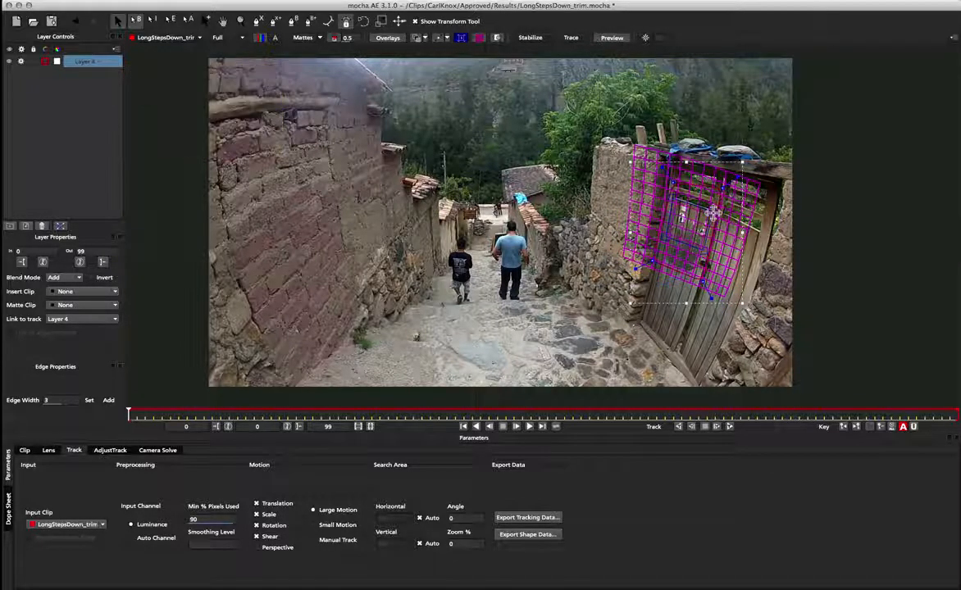
{"action": "left_click_drag", "start_coordinate": [715, 213], "coordinate": [712, 210]}
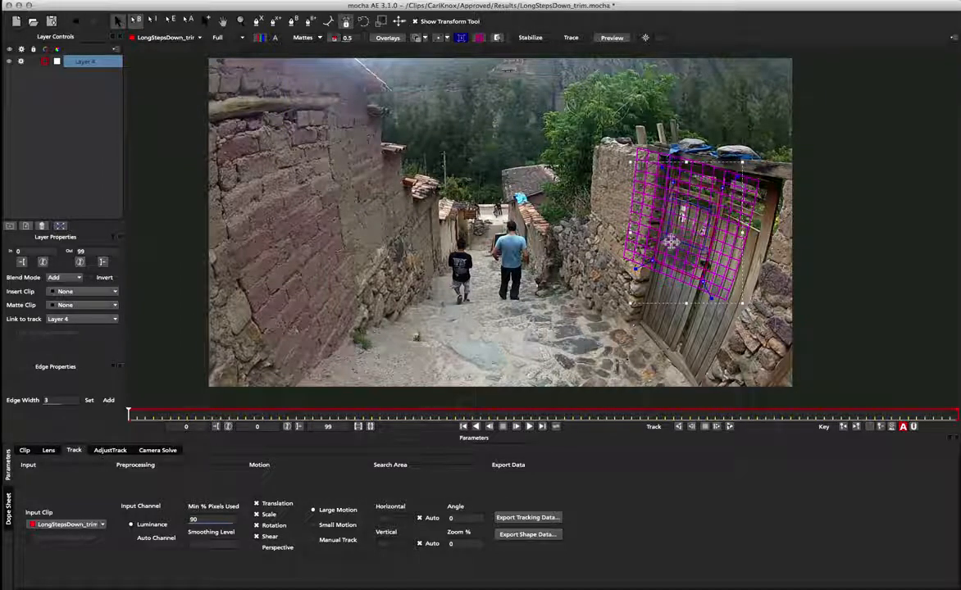
{"action": "left_click_drag", "start_coordinate": [662, 238], "coordinate": [664, 236]}
{"action": "left_click_drag", "start_coordinate": [711, 212], "coordinate": [681, 253]}
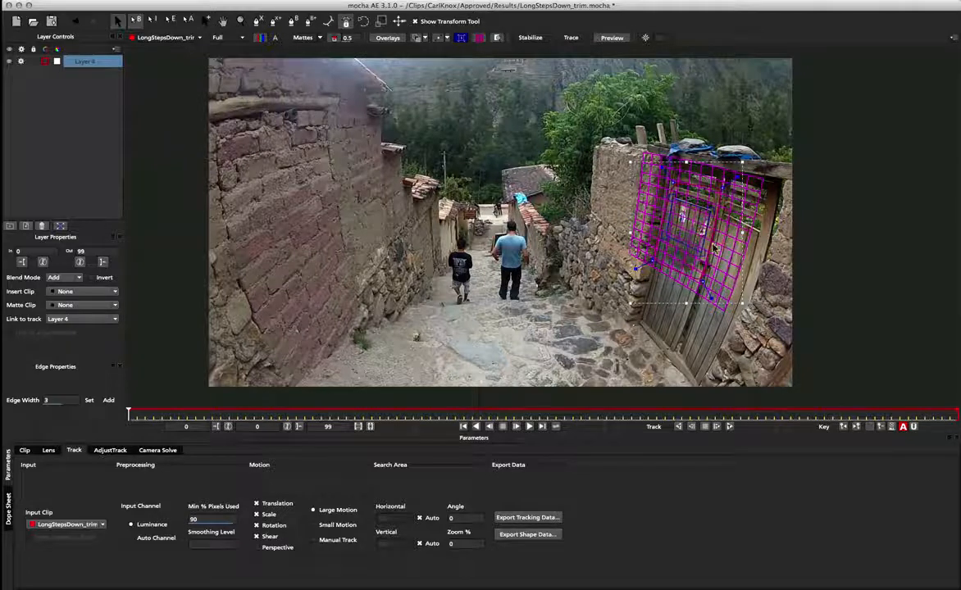
Step: Enable Perspective motion and track the layer forward through the clip
{"action": "left_click", "coordinate": [277, 549]}
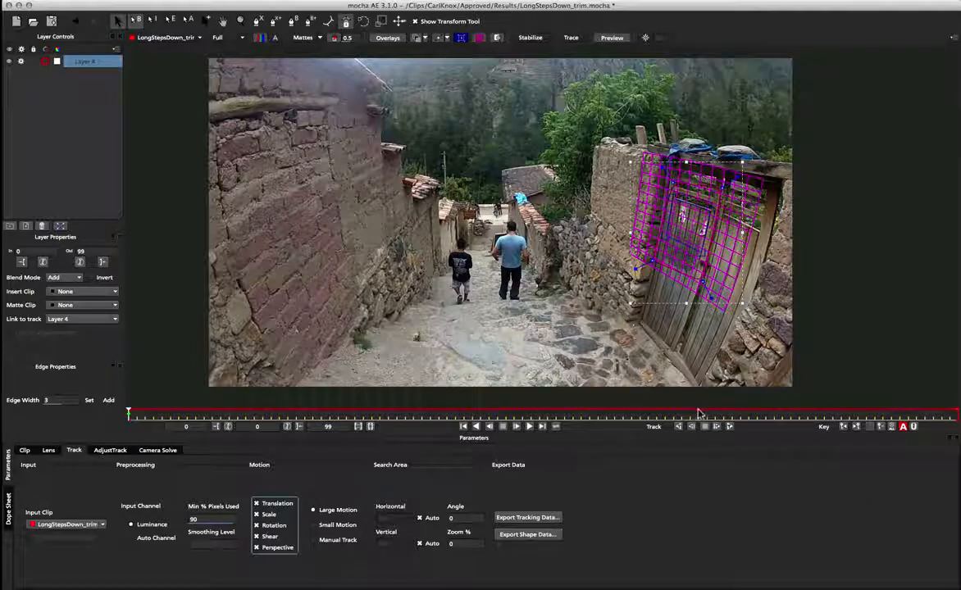
{"action": "left_click", "coordinate": [729, 427]}
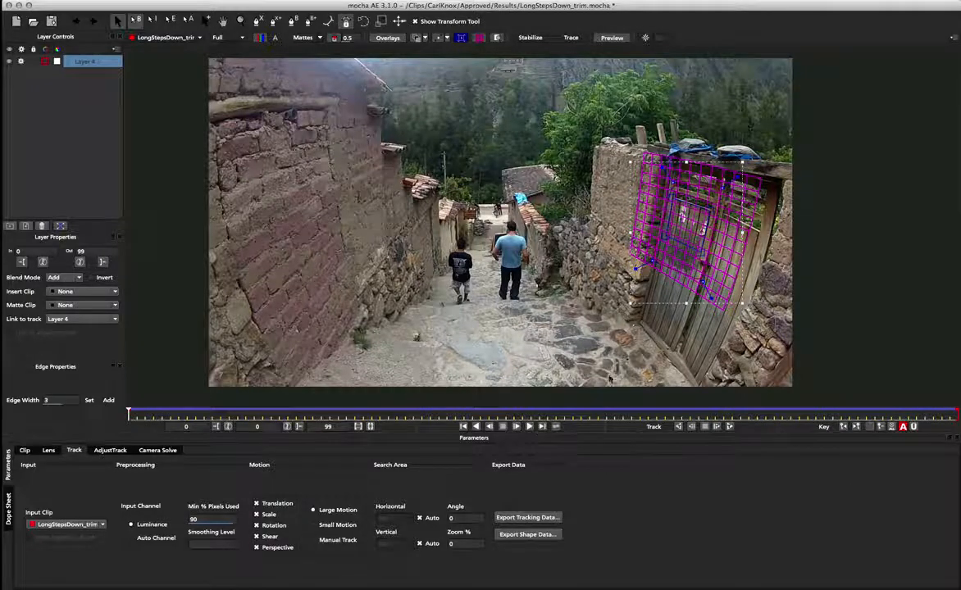
Step: Play back the tracked clip, stop it, and return to the first frame
{"action": "left_click", "coordinate": [529, 427]}
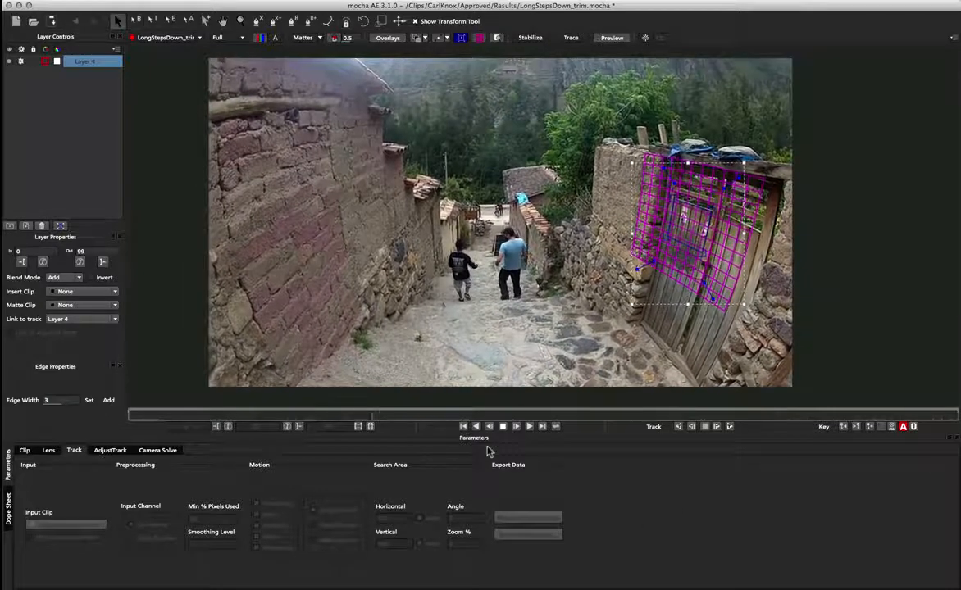
{"action": "left_click", "coordinate": [503, 426]}
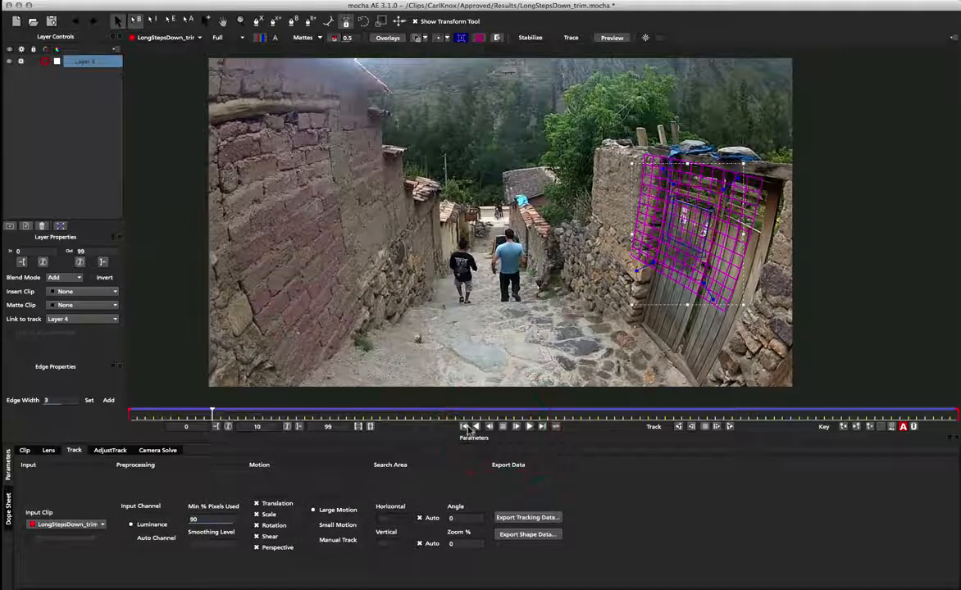
{"action": "left_click", "coordinate": [464, 427]}
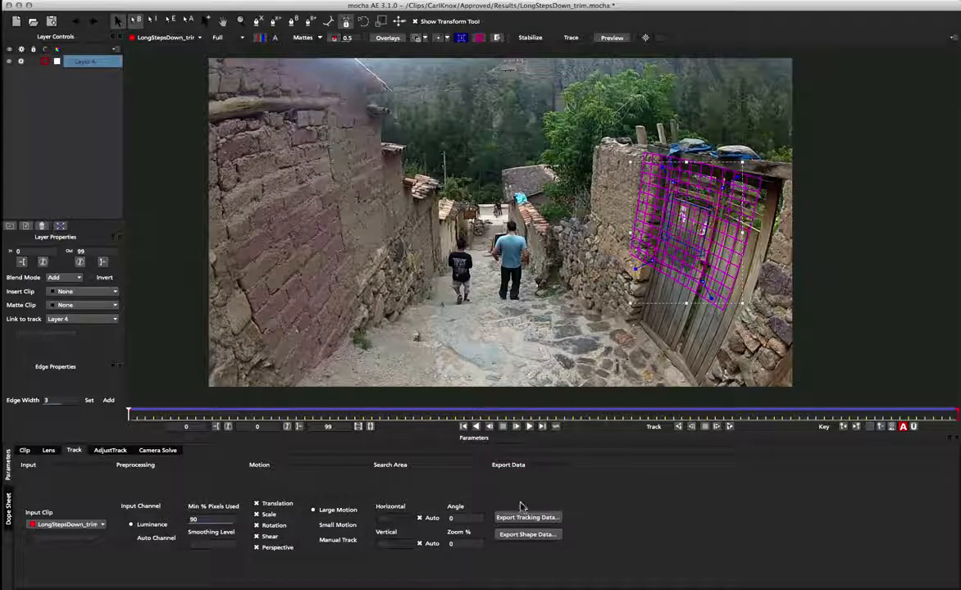
Step: Export the tracking data as After Effects Corner Pin with lens distortion removed, copying it to the clipboard
{"action": "left_click", "coordinate": [551, 518]}
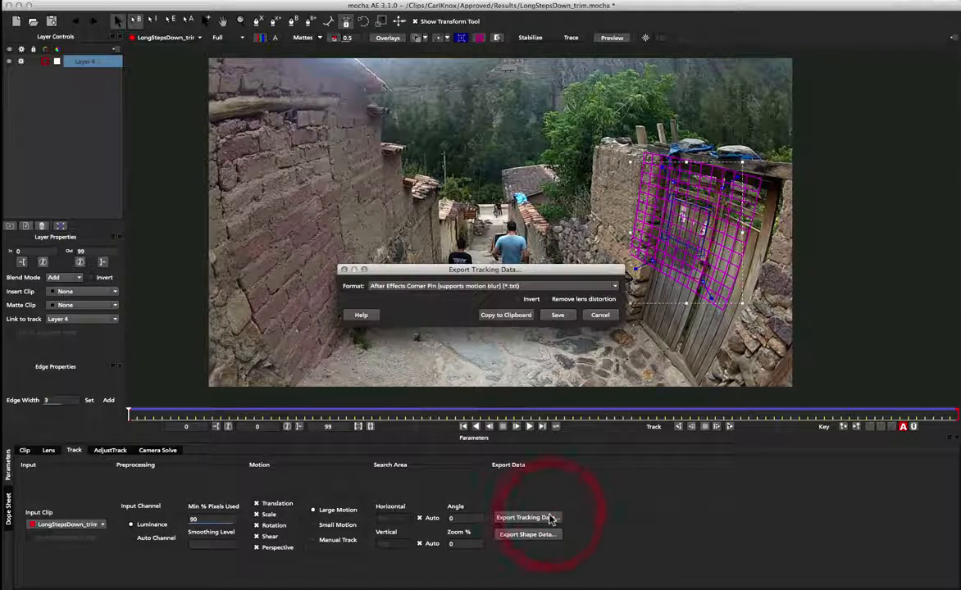
{"action": "left_click_drag", "start_coordinate": [455, 246], "coordinate": [455, 209]}
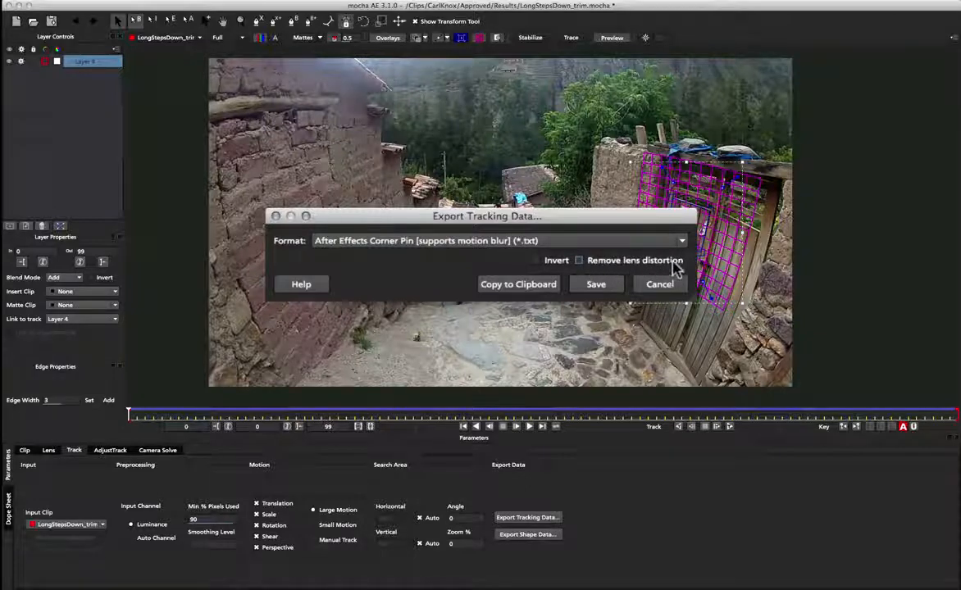
{"action": "left_click_drag", "start_coordinate": [601, 218], "coordinate": [601, 190]}
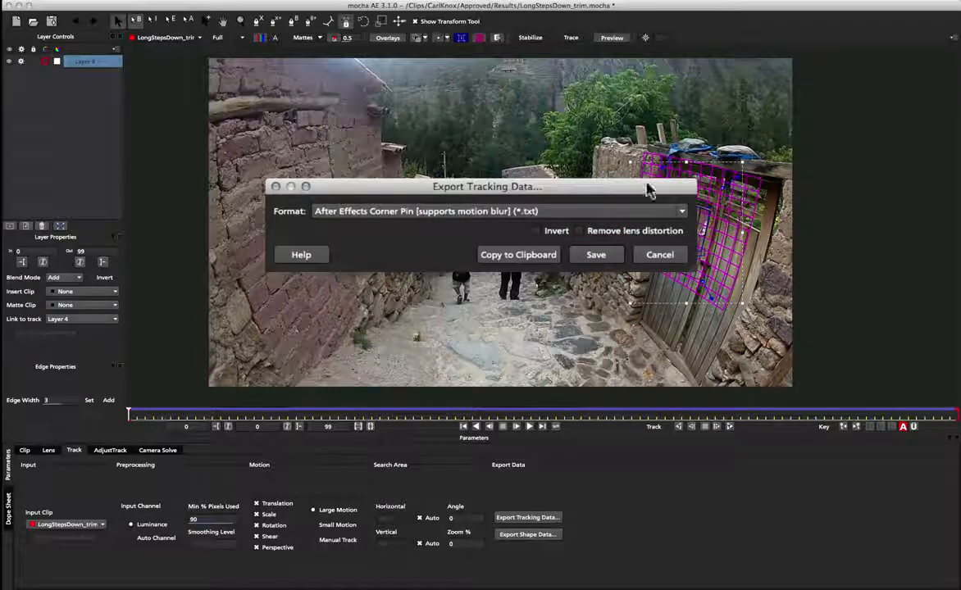
{"action": "left_click", "coordinate": [598, 235]}
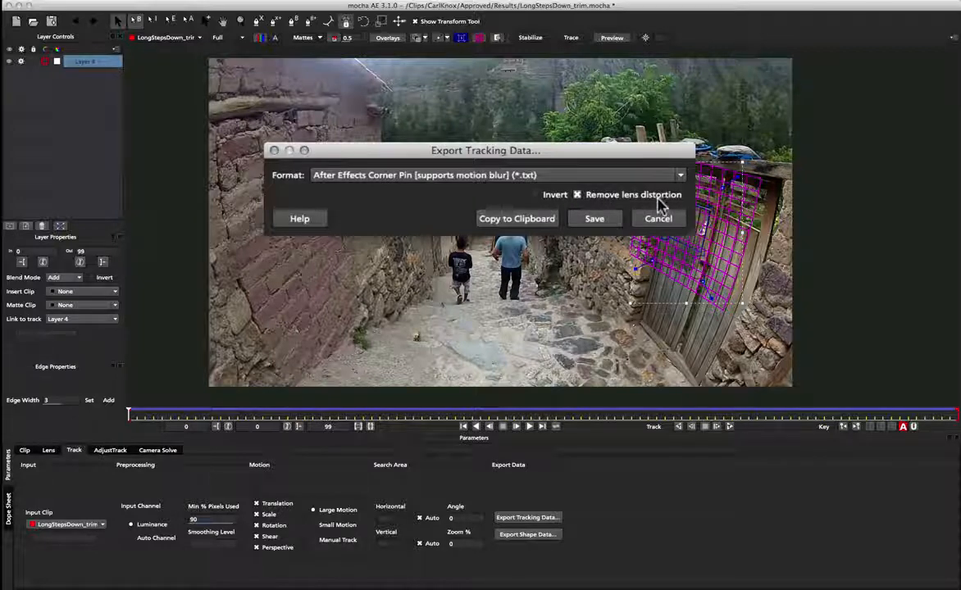
{"action": "left_click_drag", "start_coordinate": [616, 152], "coordinate": [594, 151]}
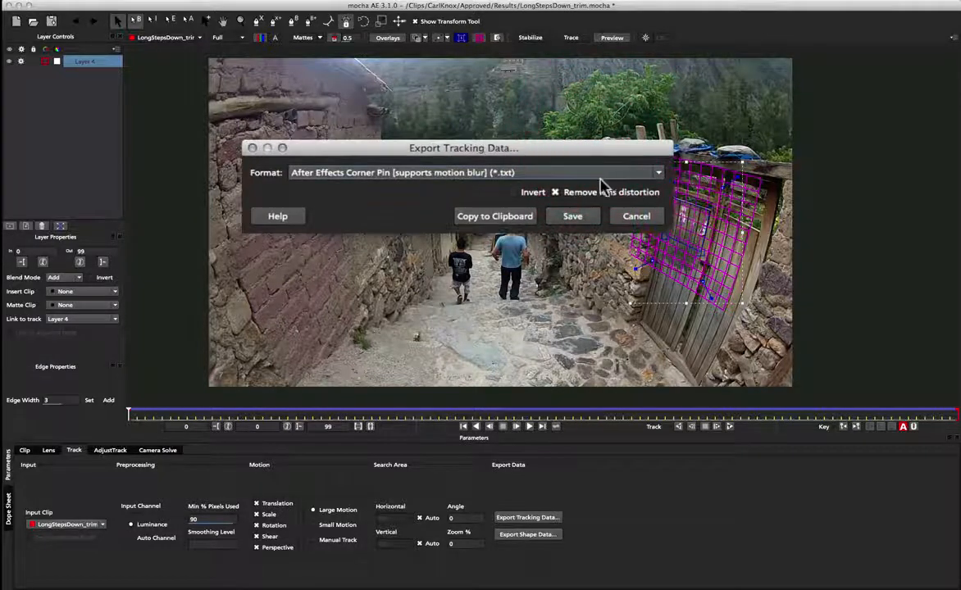
{"action": "left_click", "coordinate": [503, 217]}
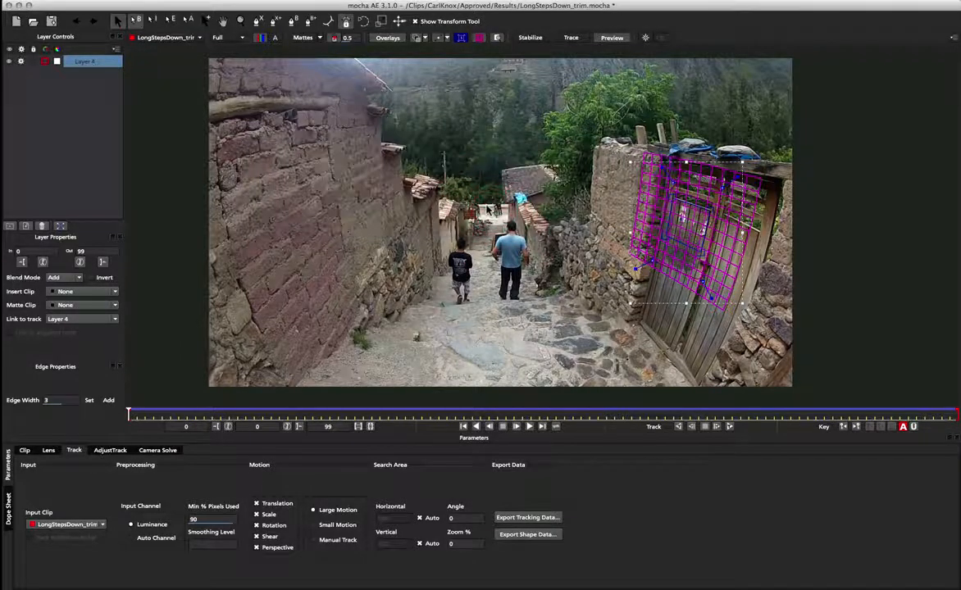
Step: Switch to After Effects and add parking.psd to the LongStepsDown_trim composition above the footage
{"action": "key", "text": "super+Tab"}
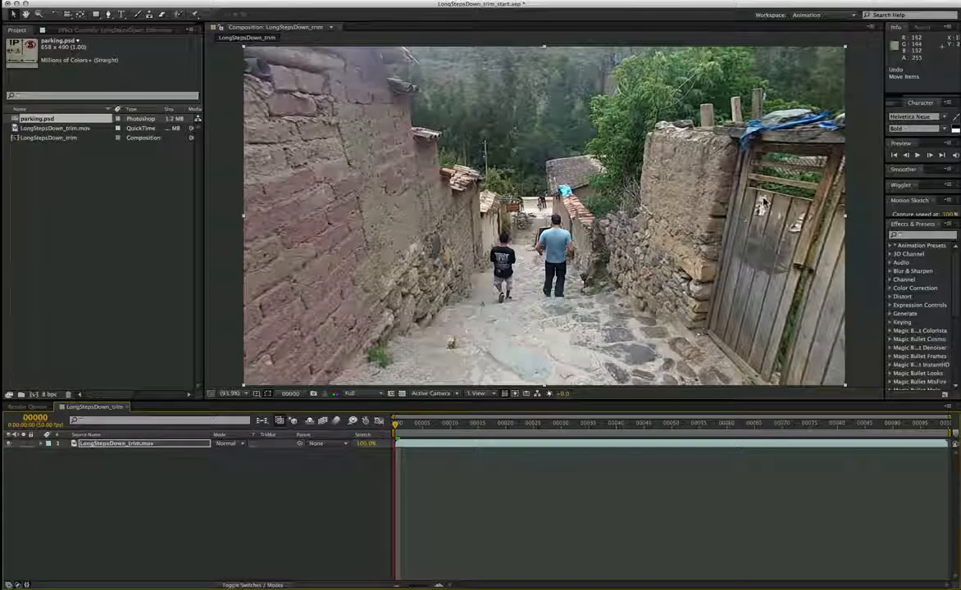
{"action": "left_click_drag", "start_coordinate": [63, 119], "coordinate": [100, 443]}
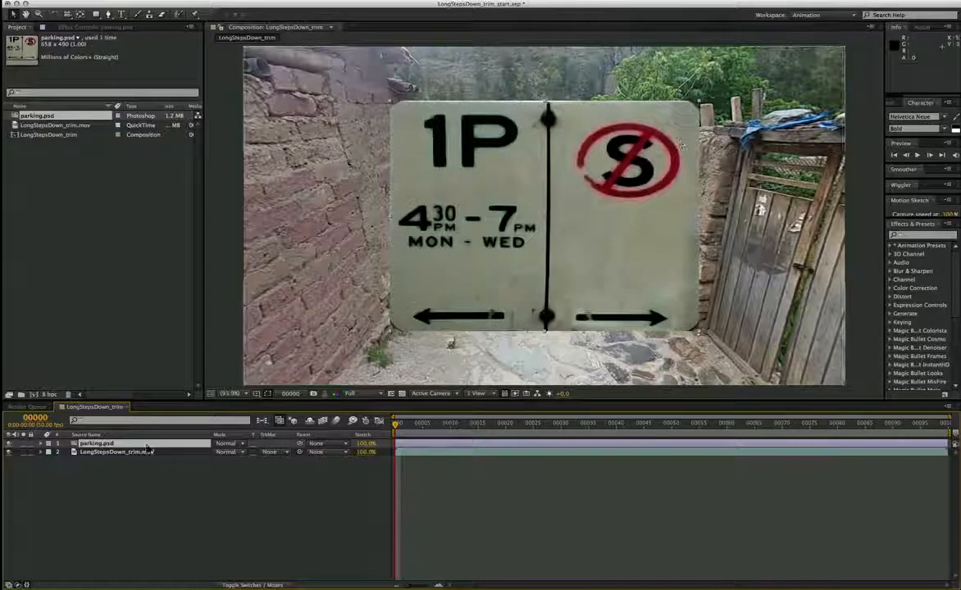
Step: Pre-compose the parking.psd layer as "parking comp", moving all attributes into the new composition
{"action": "left_click", "coordinate": [106, 445]}
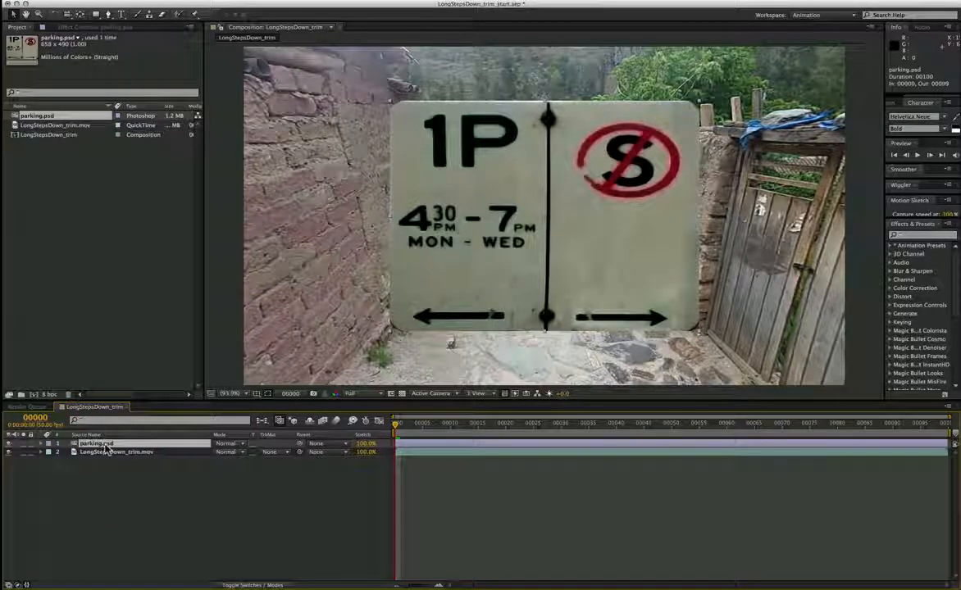
{"action": "key", "text": "super+shift+c"}
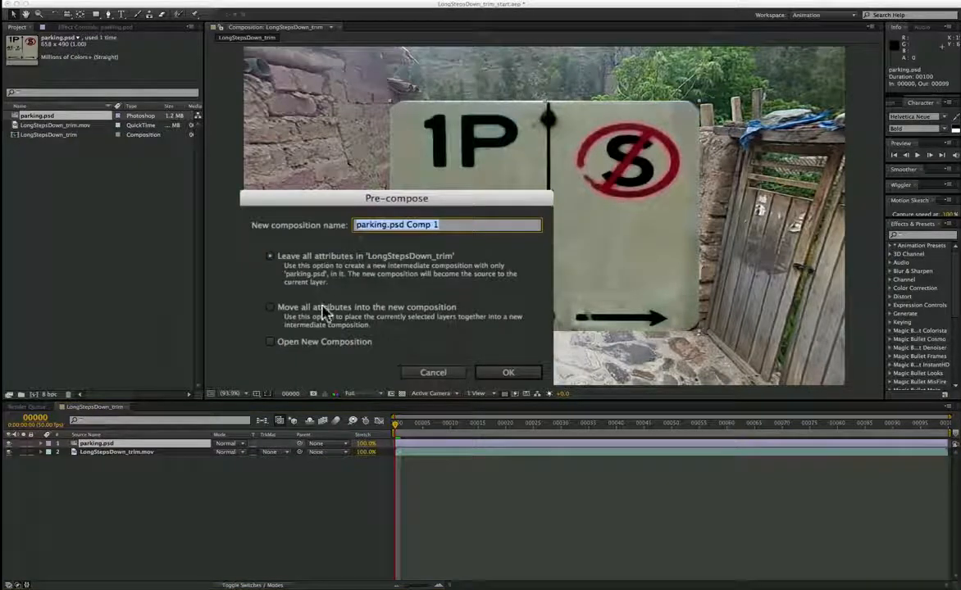
{"action": "left_click", "coordinate": [324, 309]}
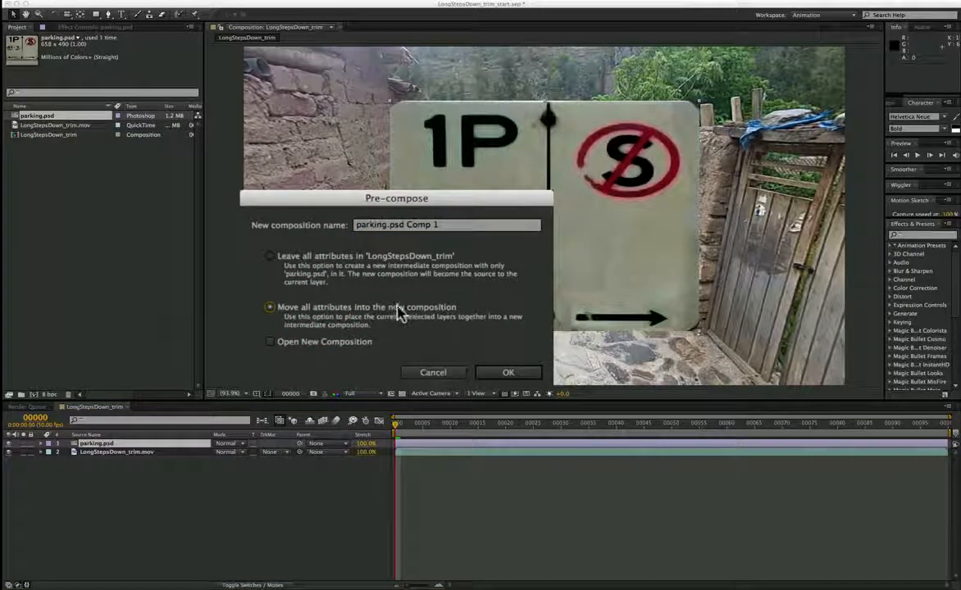
{"action": "left_click", "coordinate": [389, 228]}
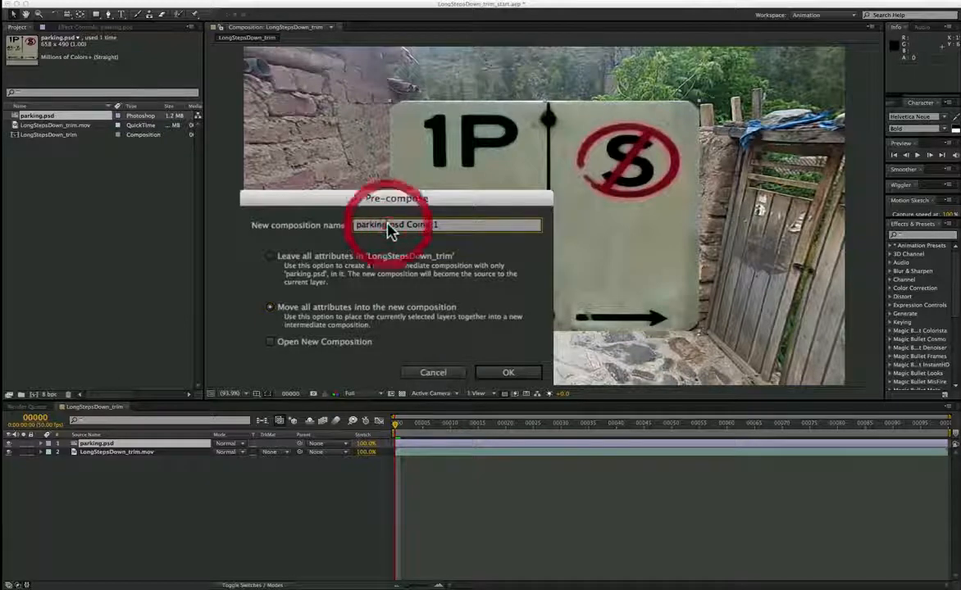
{"action": "left_click_drag", "start_coordinate": [390, 228], "coordinate": [528, 228]}
{"action": "type", "text": "c"}
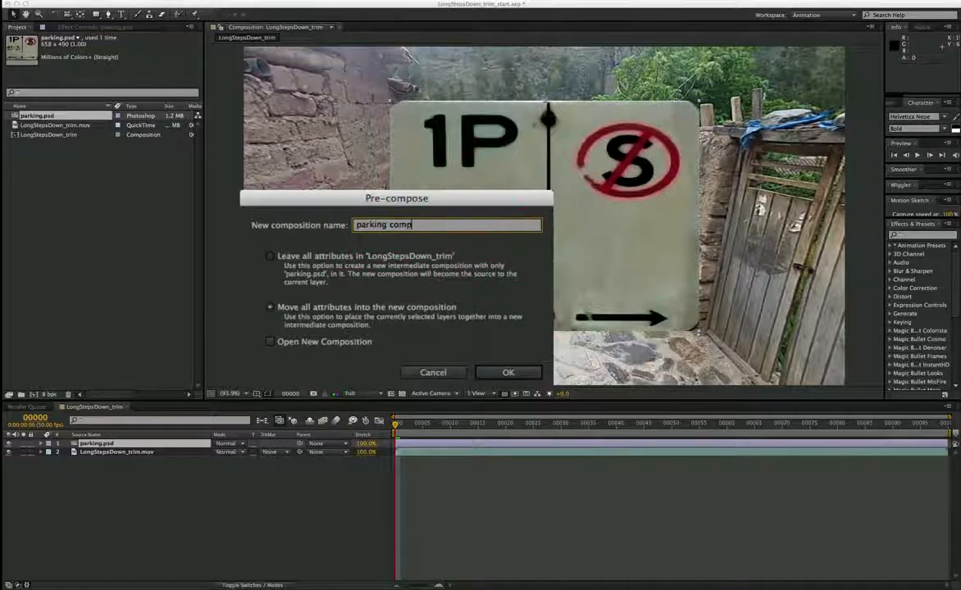
{"action": "left_click", "coordinate": [508, 372]}
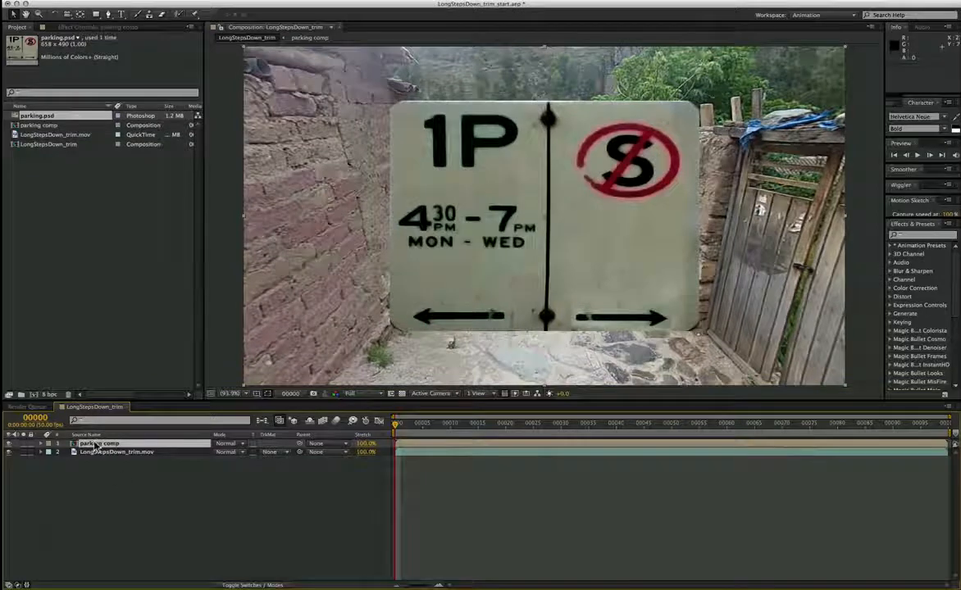
Step: Open parking comp and fit the parking.psd layer to the composition size
{"action": "left_click", "coordinate": [95, 443]}
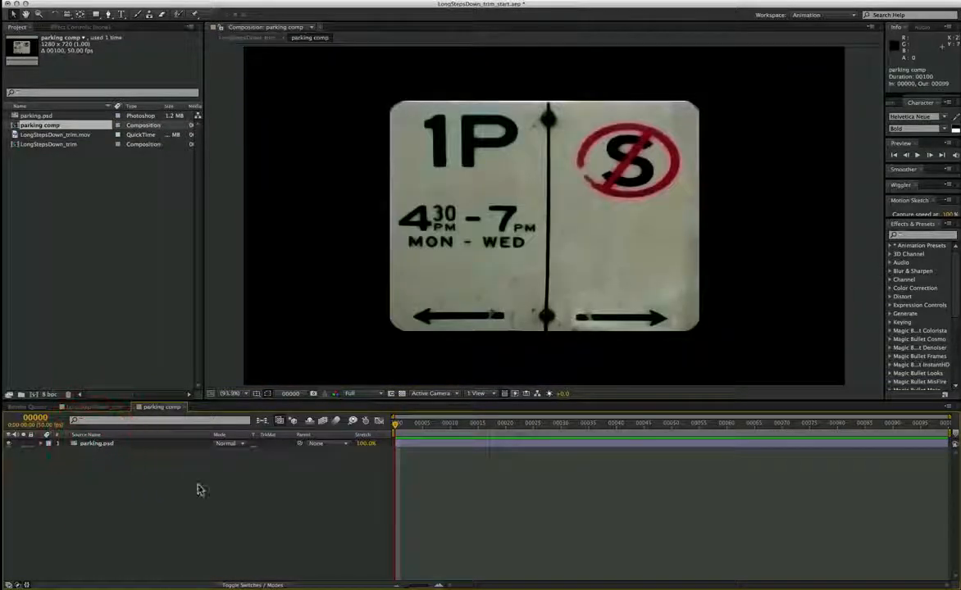
{"action": "left_click", "coordinate": [111, 445]}
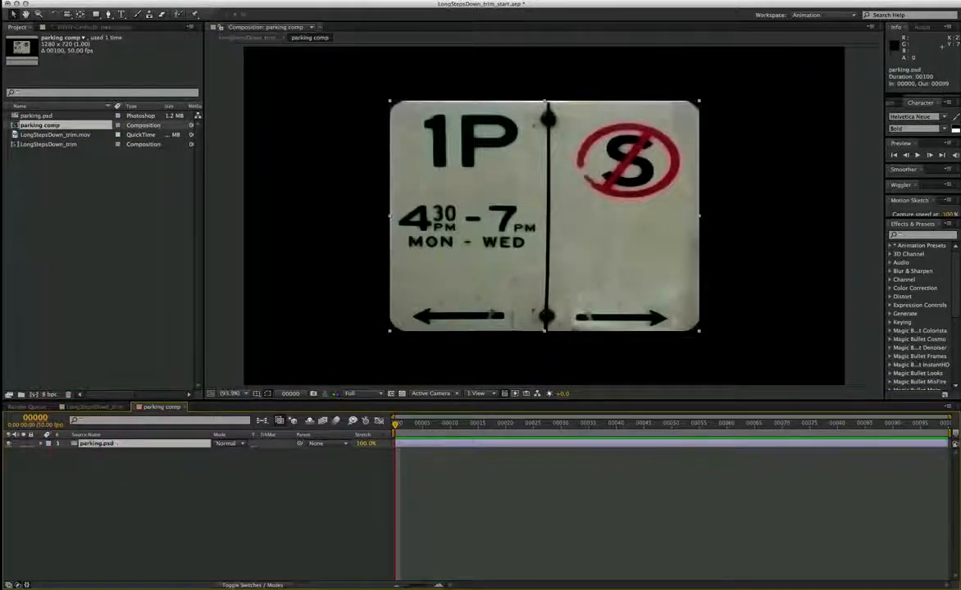
{"action": "left_click", "coordinate": [186, 3]}
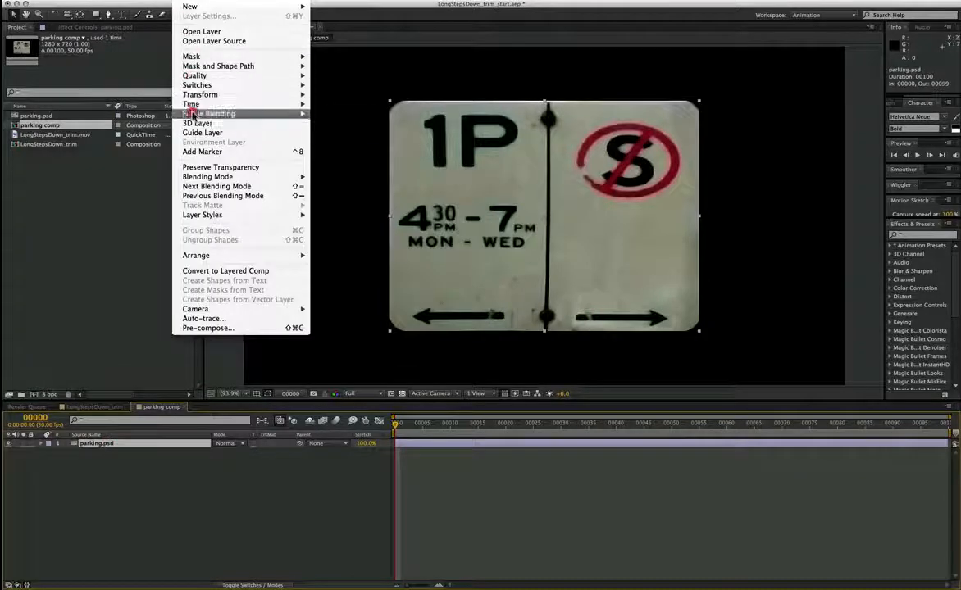
{"action": "mouse_move", "coordinate": [246, 95]}
{"action": "left_click", "coordinate": [346, 96]}
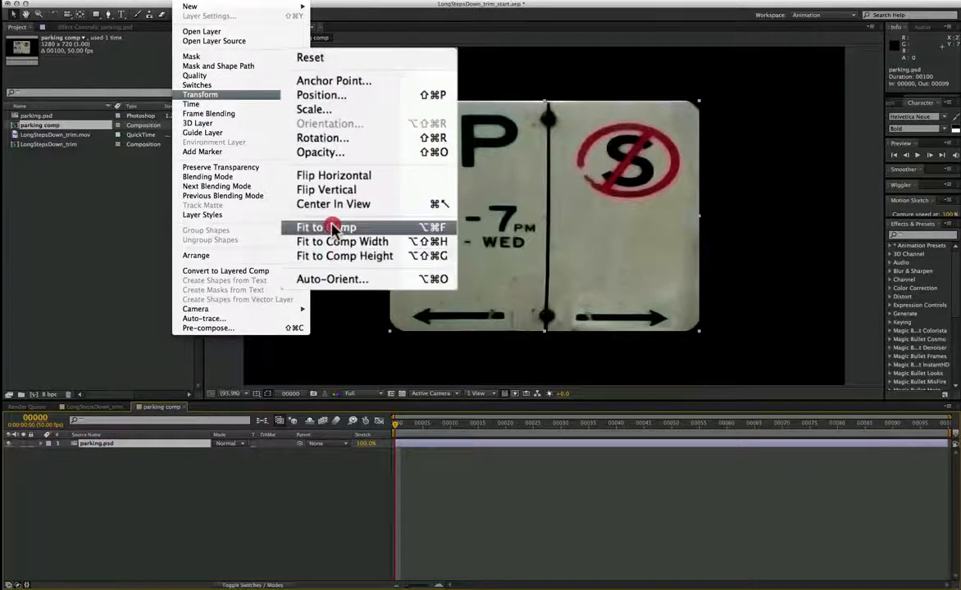
{"action": "left_click", "coordinate": [392, 234]}
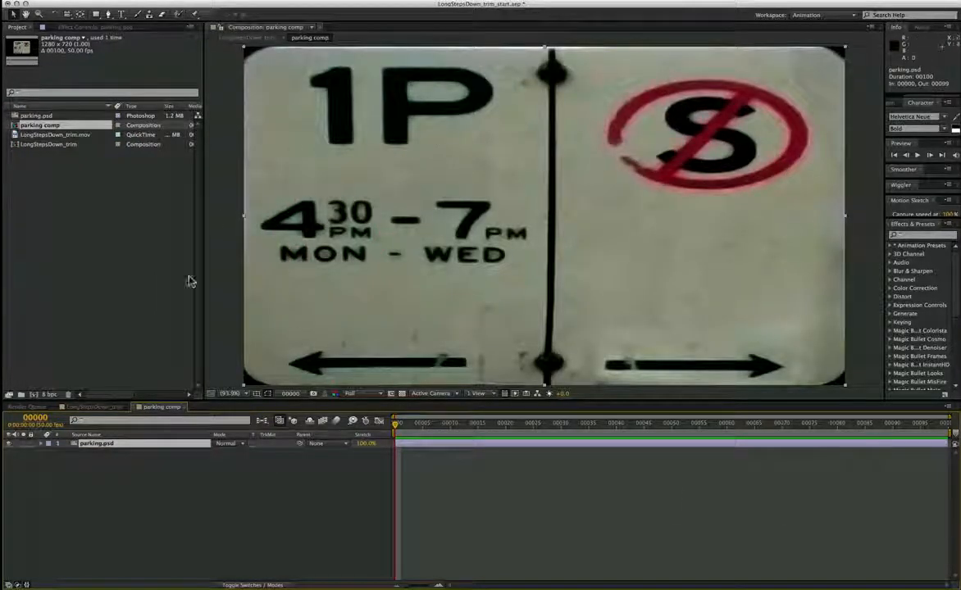
Step: Return to the LongStepsDown_trim composition and paste the corner pin tracking data onto the parking comp layer
{"action": "left_click", "coordinate": [178, 409]}
{"action": "left_click", "coordinate": [184, 408]}
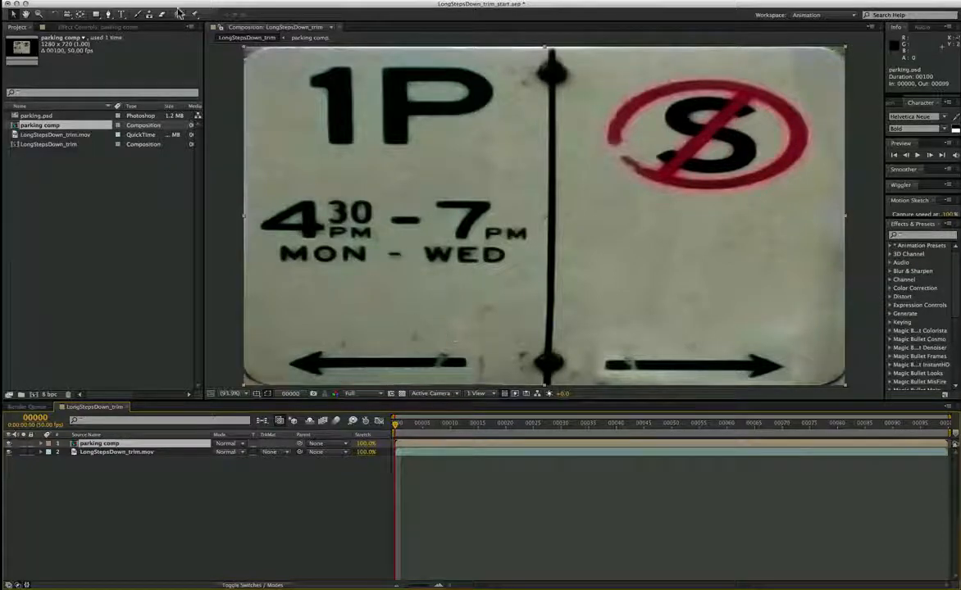
{"action": "left_click", "coordinate": [110, 2]}
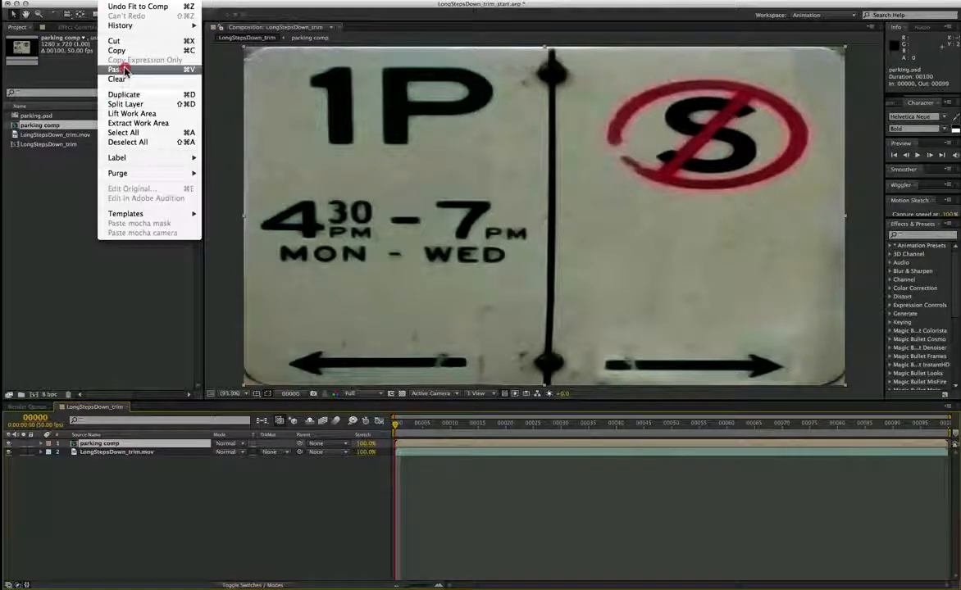
{"action": "left_click", "coordinate": [124, 72]}
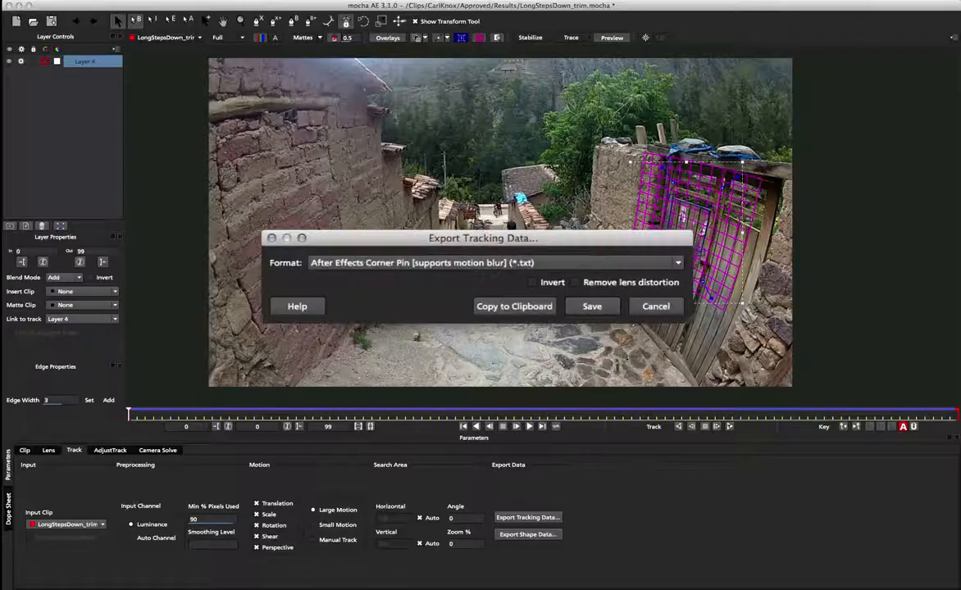
Step: Copy the After Effects Corner Pin tracking data to the clipboard and switch to After Effects
{"action": "left_click_drag", "start_coordinate": [515, 238], "coordinate": [524, 177]}
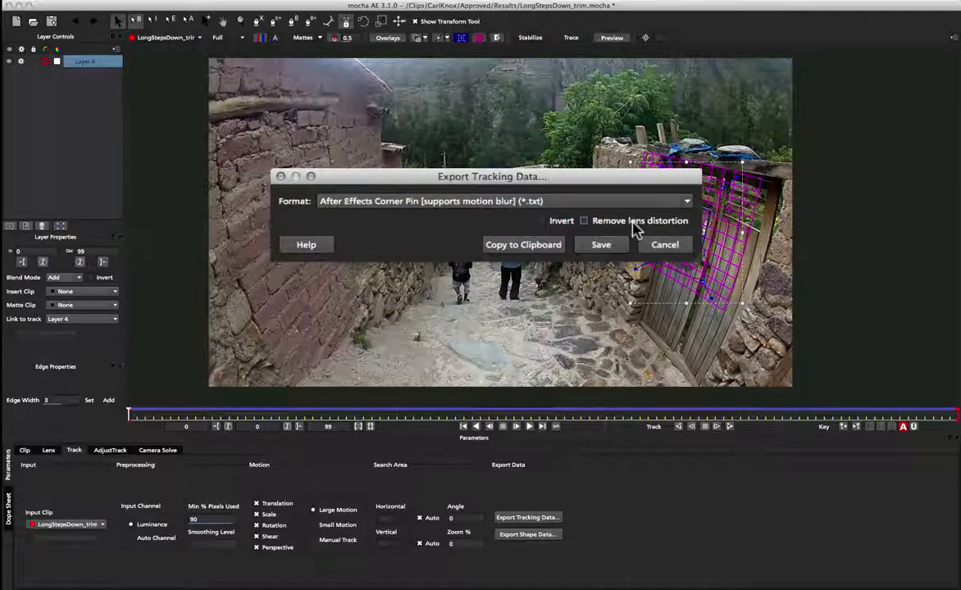
{"action": "left_click", "coordinate": [529, 243]}
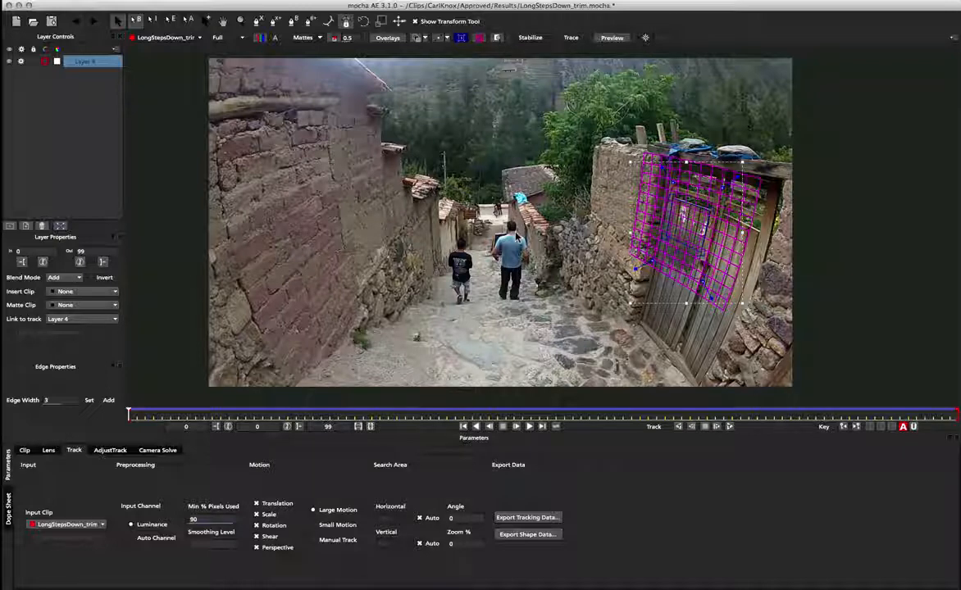
{"action": "key", "text": "super+Tab"}
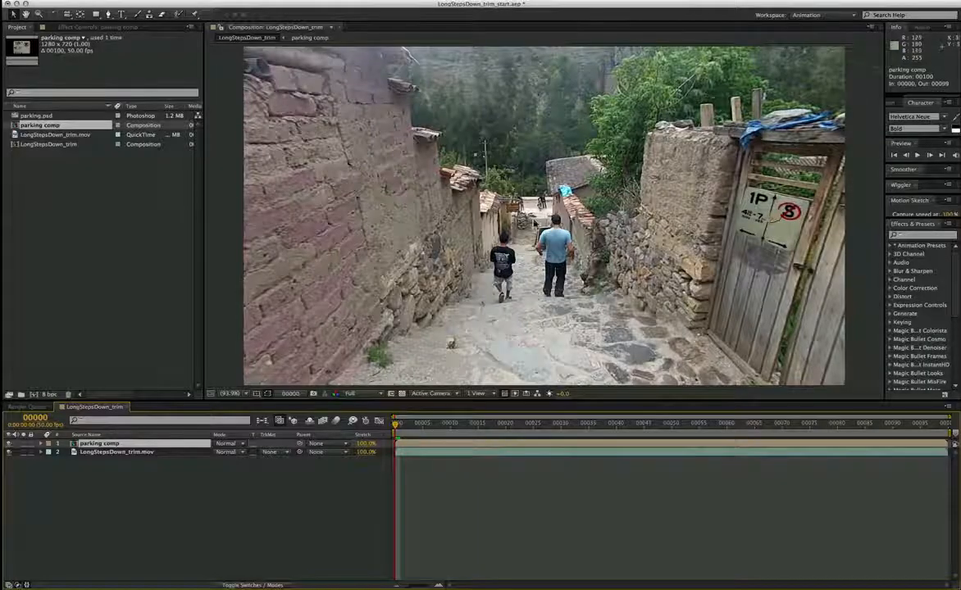
Step: Add a second parking comp layer to the composition, paste the corner pin data onto it, and hide the earlier parking comp layer
{"action": "left_click_drag", "start_coordinate": [38, 128], "coordinate": [95, 443]}
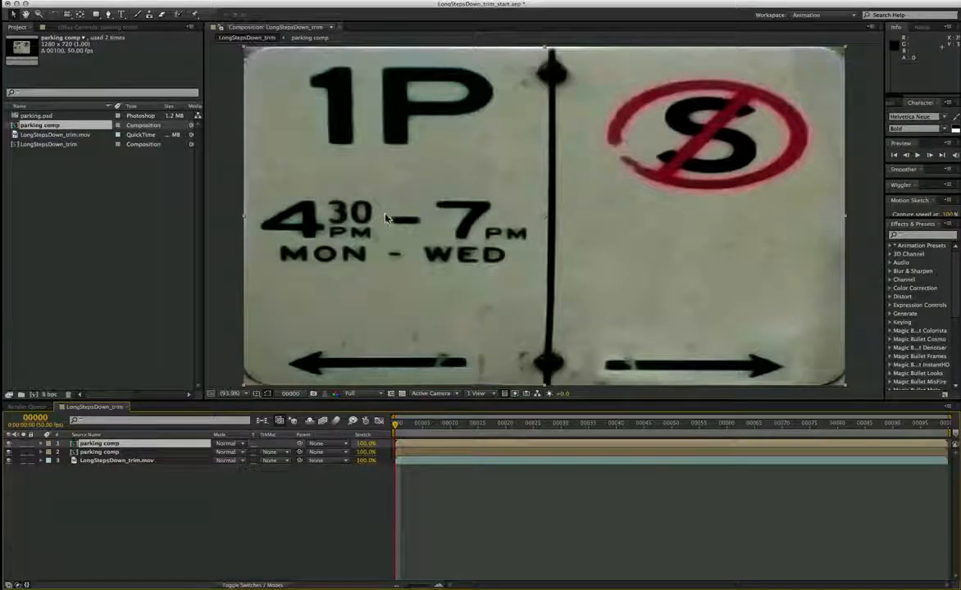
{"action": "key", "text": "ctrl+v"}
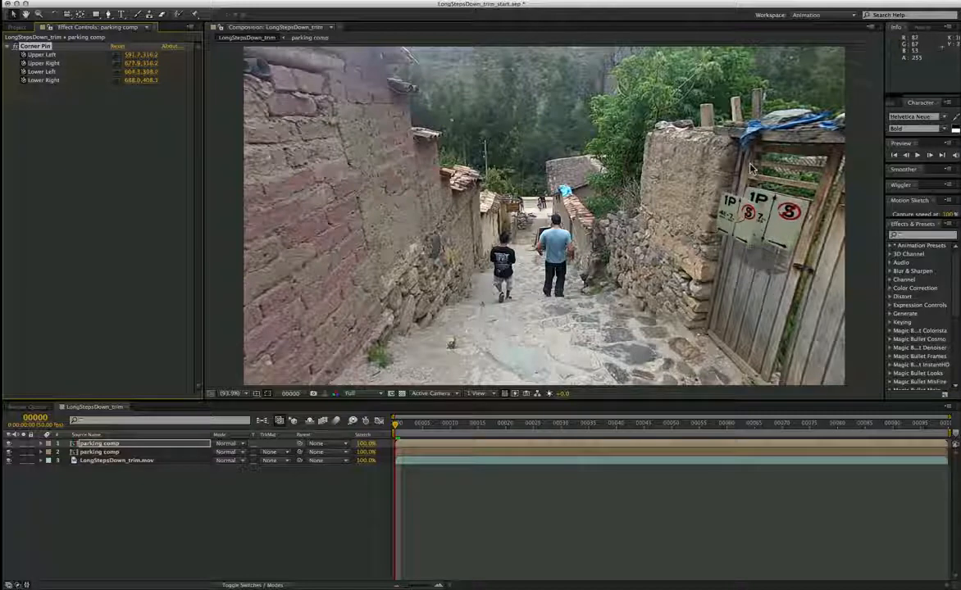
{"action": "left_click", "coordinate": [103, 452]}
{"action": "left_click", "coordinate": [8, 453]}
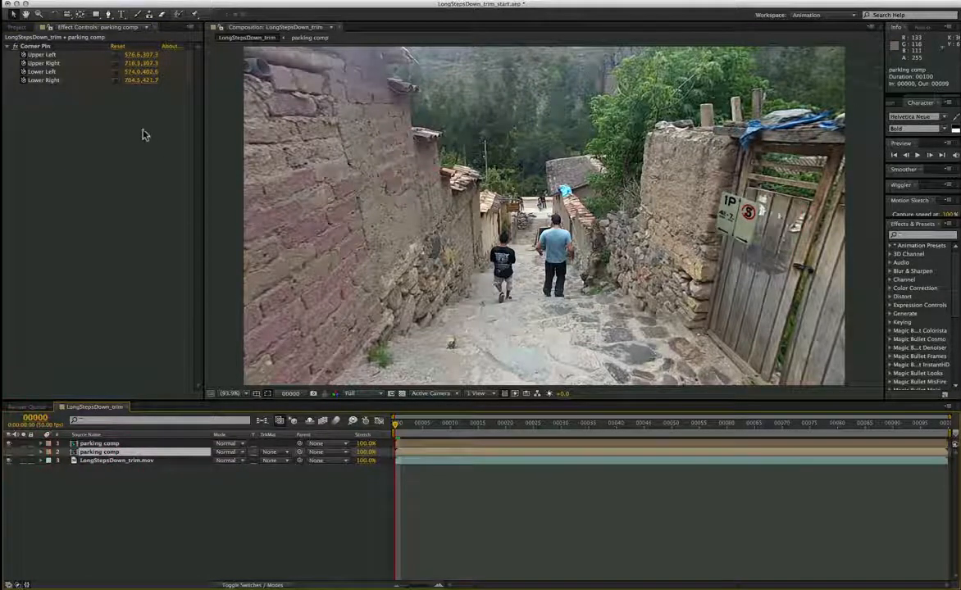
Step: Select the LongStepsDown_trim.mov footage layer and switch off its mocha lens effect
{"action": "left_click", "coordinate": [119, 462]}
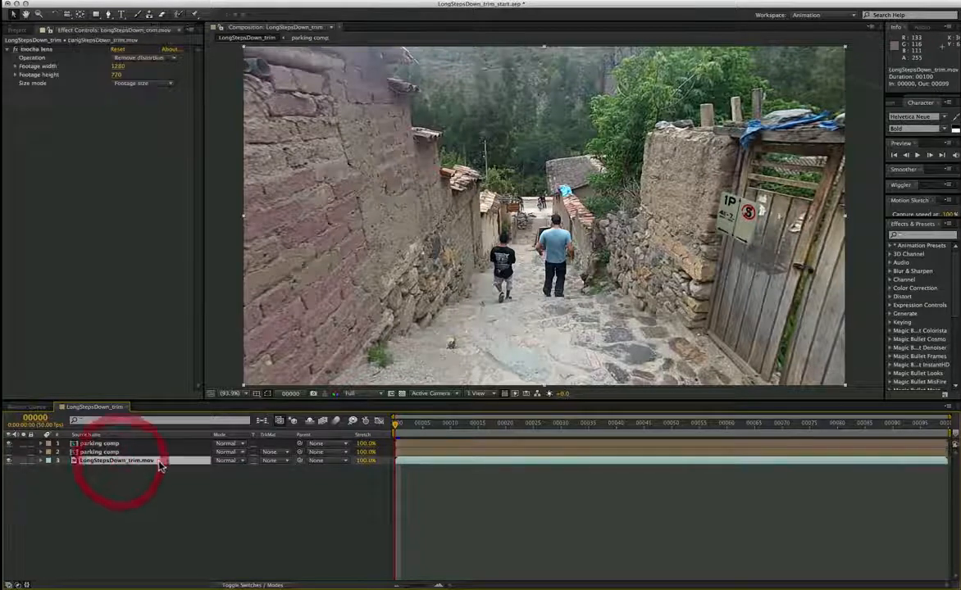
{"action": "left_click", "coordinate": [30, 51]}
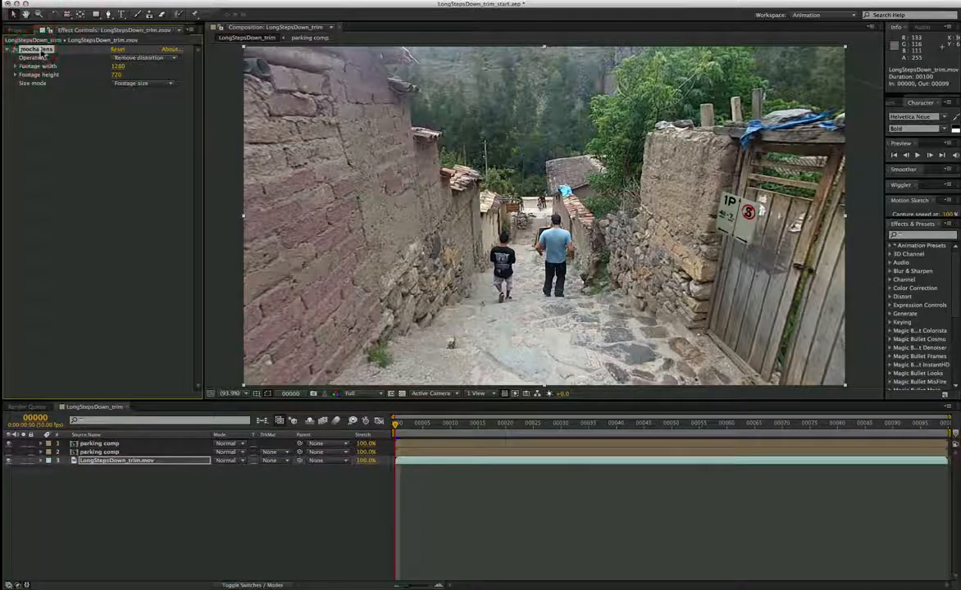
{"action": "left_click", "coordinate": [16, 50]}
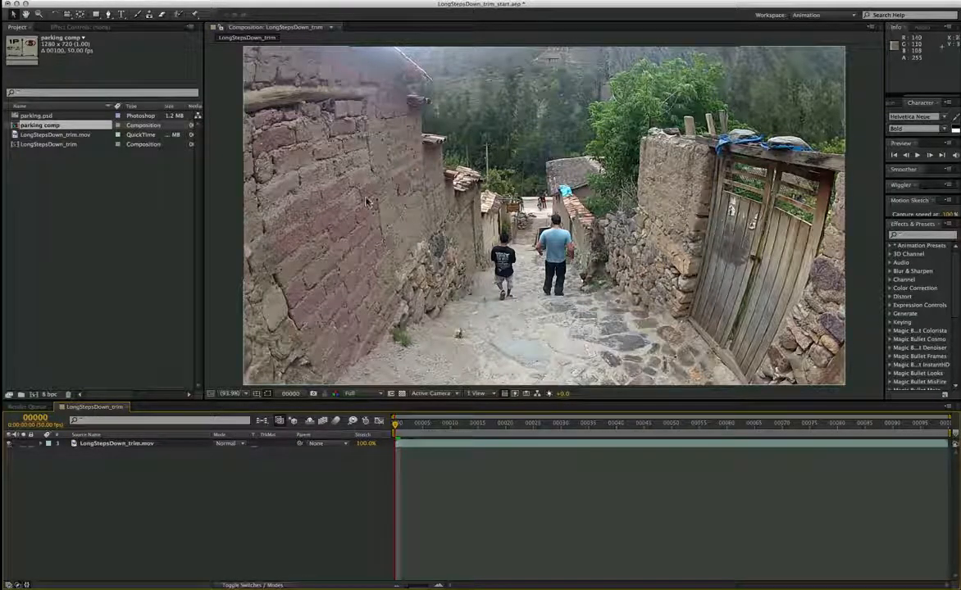
Step: Add parking comp from the project to the LongStepsDown_trim composition above the footage layer
{"action": "left_click", "coordinate": [139, 446]}
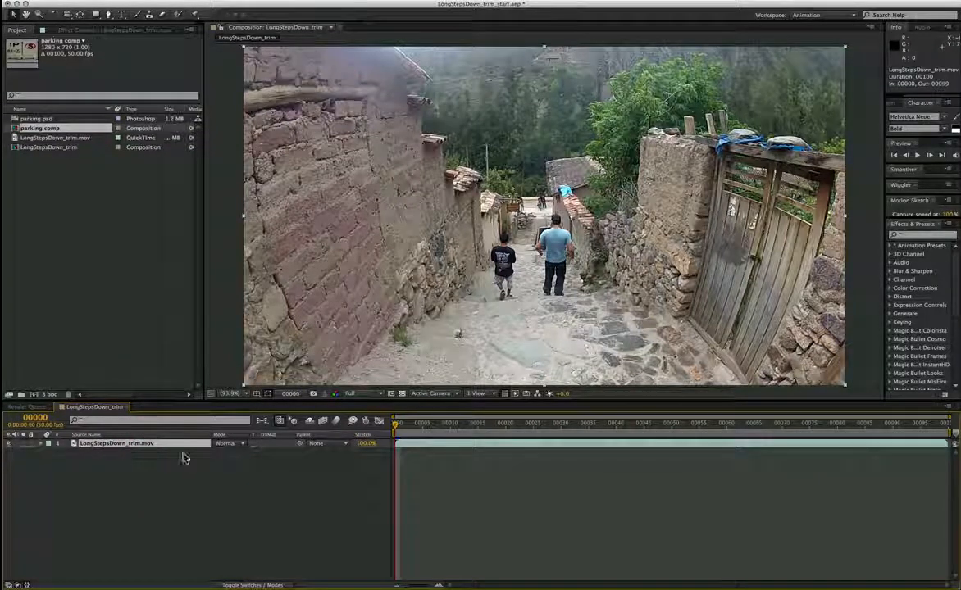
{"action": "left_click_drag", "start_coordinate": [33, 131], "coordinate": [105, 444]}
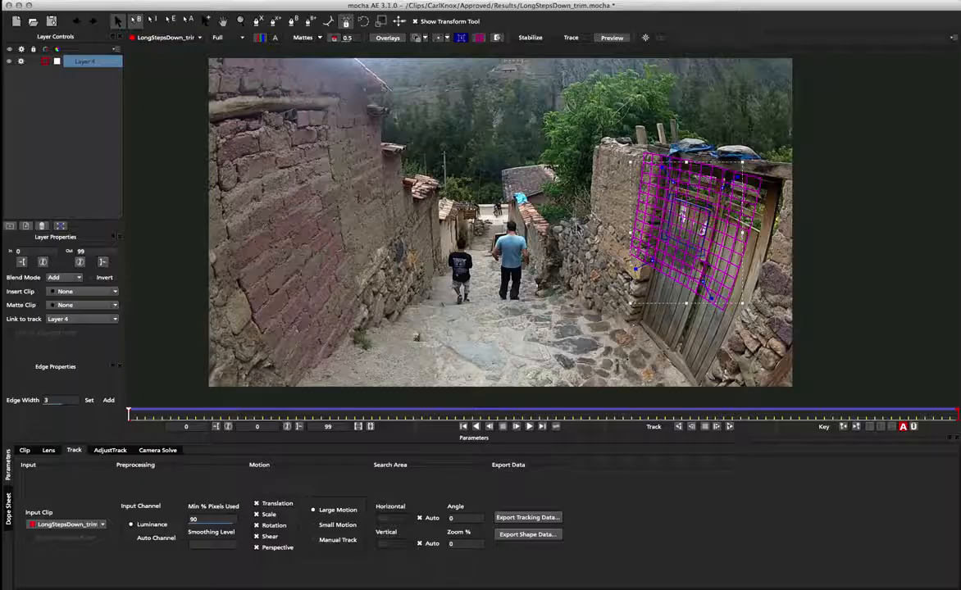
Step: Export the After Effects Corner Pin tracking data with Remove lens distortion enabled, copying it to the clipboard
{"action": "left_click", "coordinate": [501, 518]}
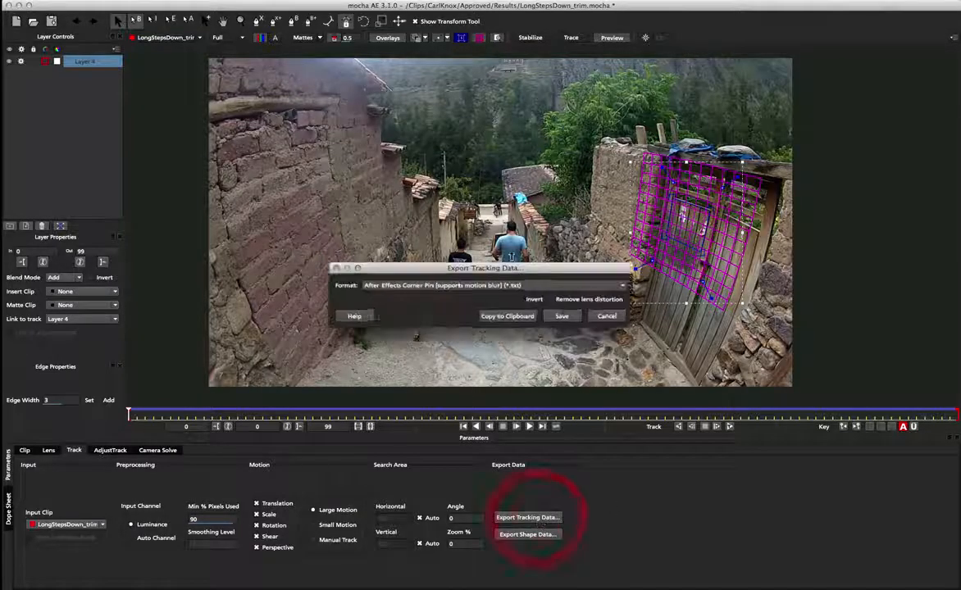
{"action": "left_click_drag", "start_coordinate": [526, 257], "coordinate": [517, 196]}
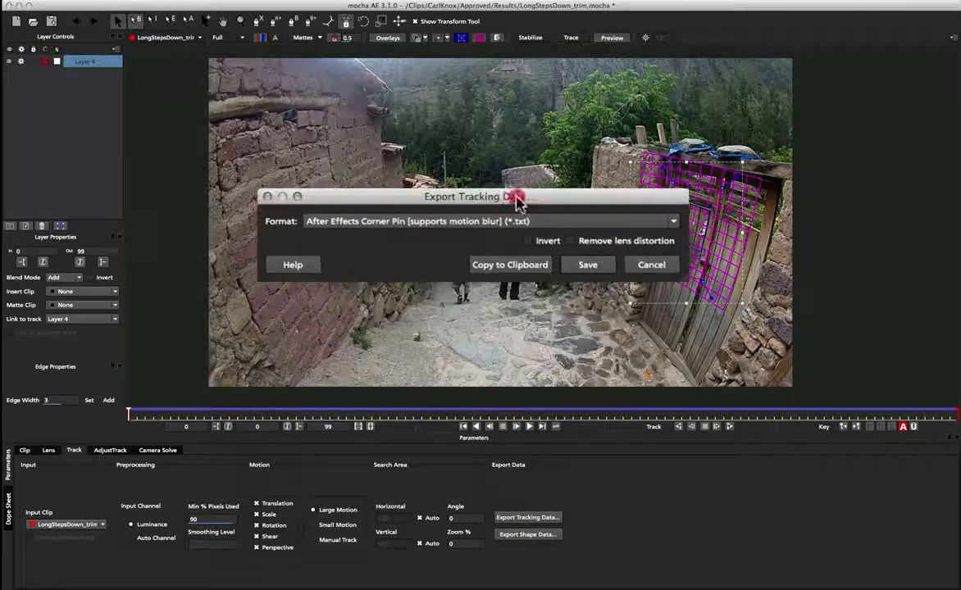
{"action": "left_click", "coordinate": [633, 243]}
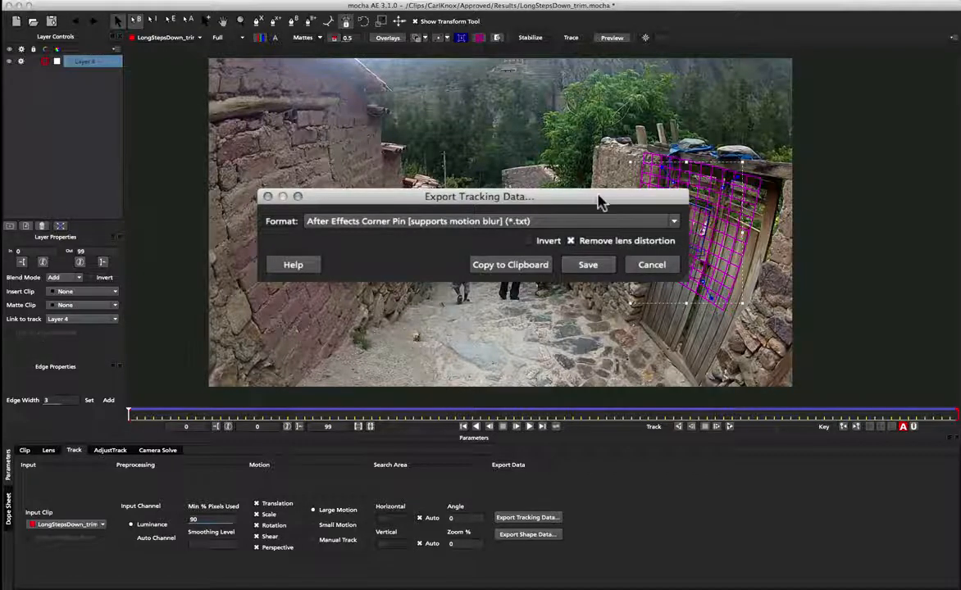
{"action": "left_click_drag", "start_coordinate": [599, 202], "coordinate": [603, 171]}
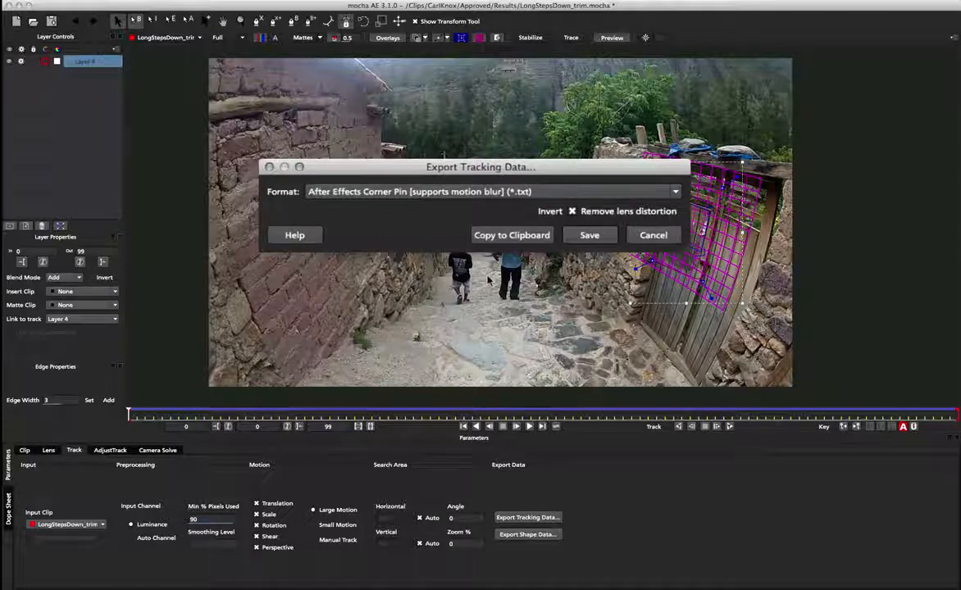
{"action": "left_click", "coordinate": [509, 236]}
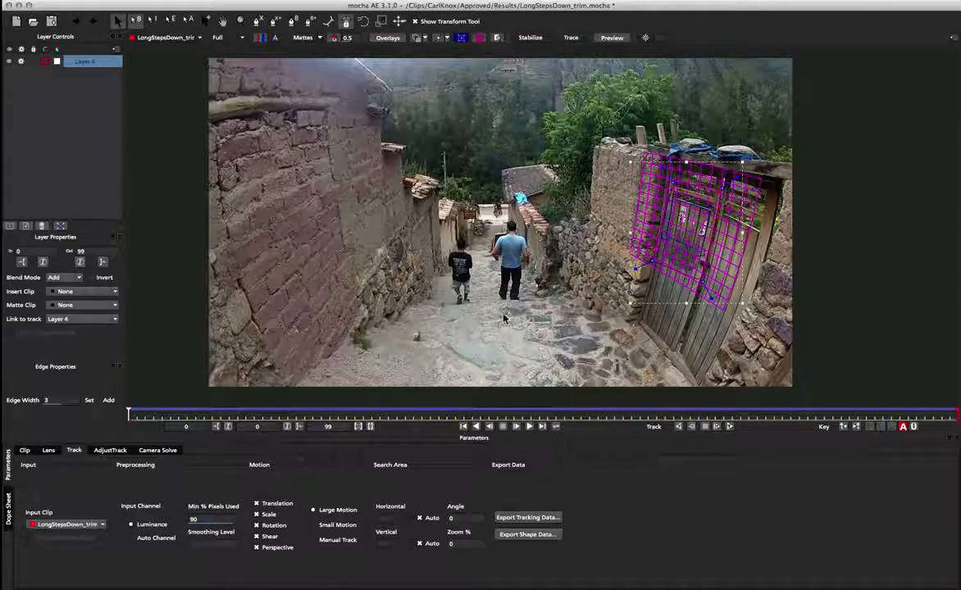
Step: Return to After Effects and paste the corner pin data onto the parking comp layer
{"action": "key", "text": "super+Tab"}
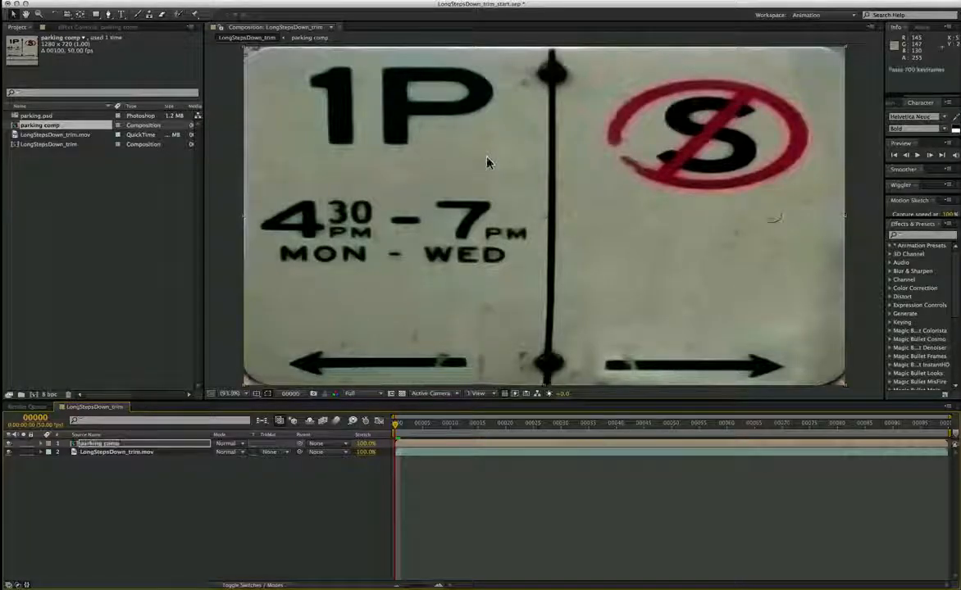
{"action": "key", "text": "super+v"}
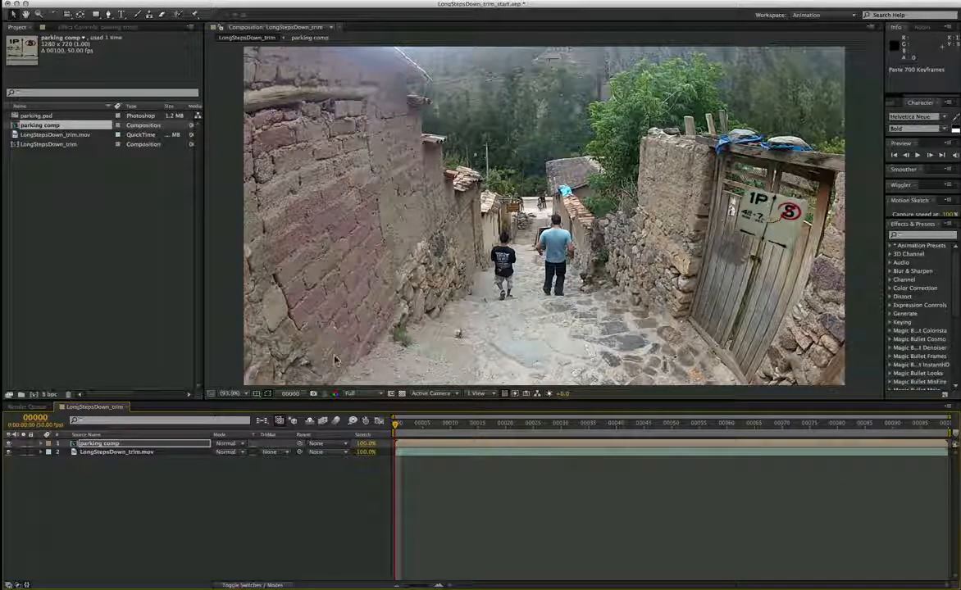
Step: Pre-compose the parking comp layer as "parking warp insert", moving all attributes into the new composition
{"action": "left_click", "coordinate": [87, 445]}
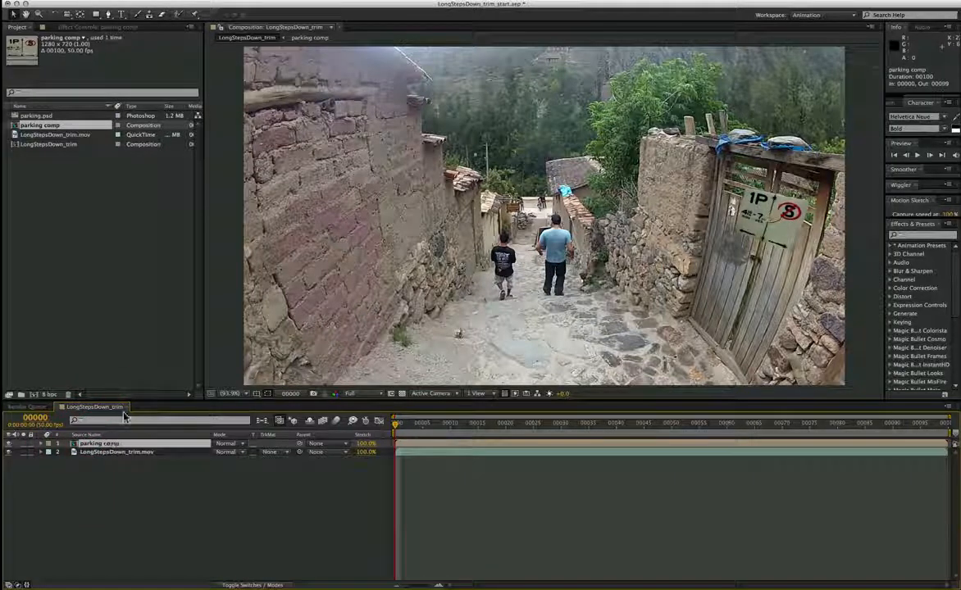
{"action": "left_click", "coordinate": [185, 1]}
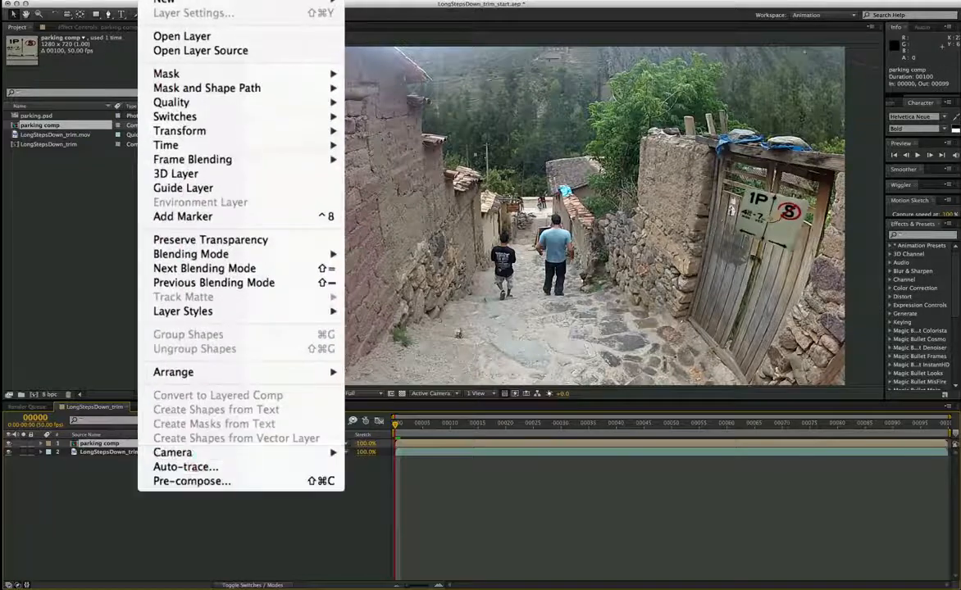
{"action": "left_click", "coordinate": [300, 329]}
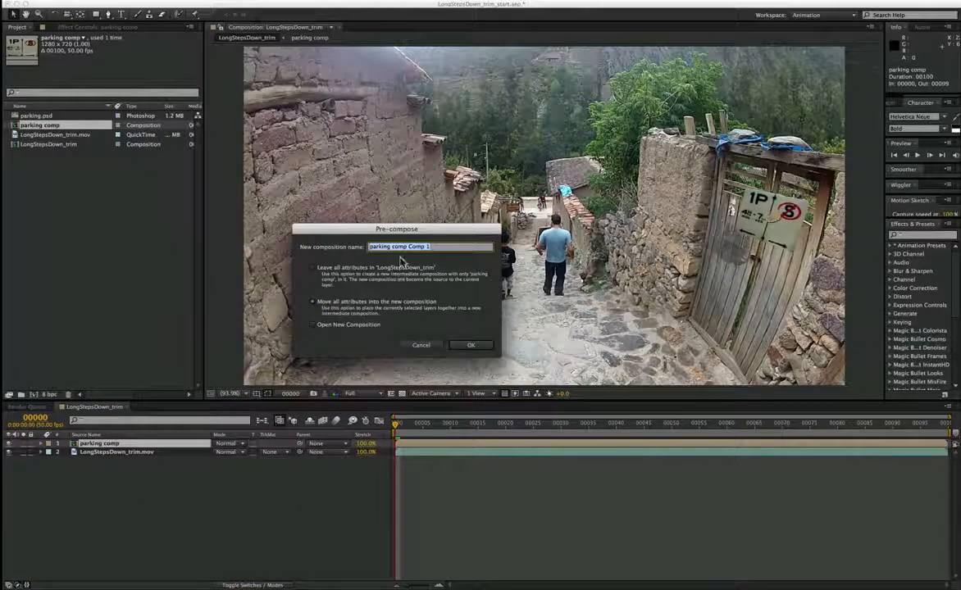
{"action": "left_click", "coordinate": [393, 247]}
{"action": "left_click_drag", "start_coordinate": [392, 228], "coordinate": [544, 221]}
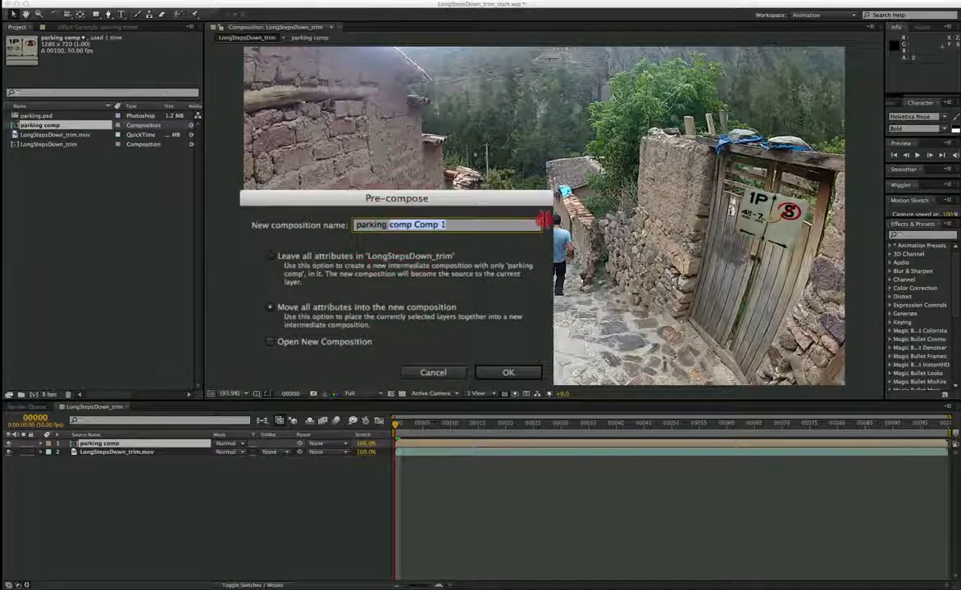
{"action": "type", "text": "warp insert"}
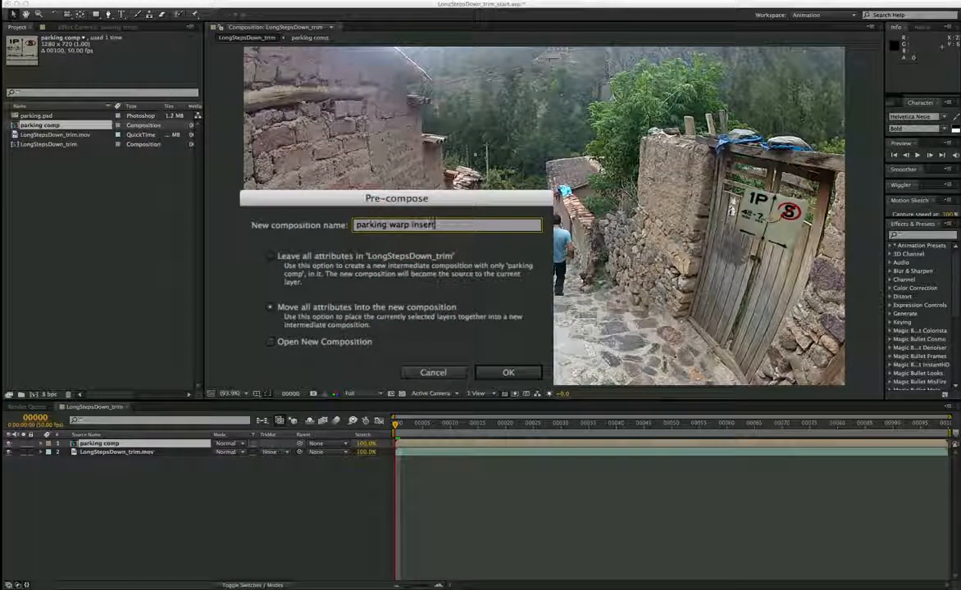
{"action": "left_click", "coordinate": [508, 372]}
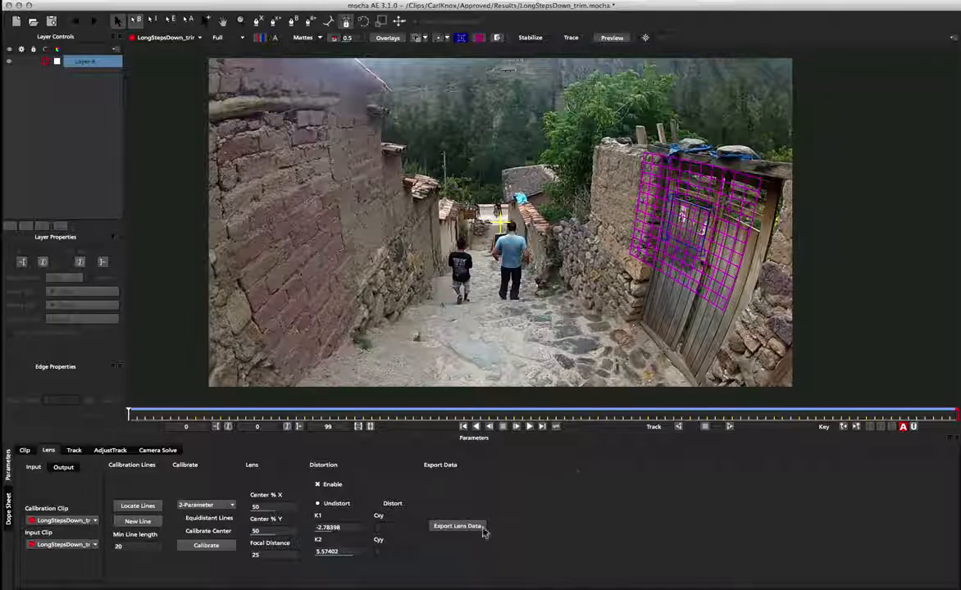
Step: Copy the mocha lens data for After Effects to the clipboard and paste it onto the parking warp insert layer
{"action": "left_click", "coordinate": [463, 527]}
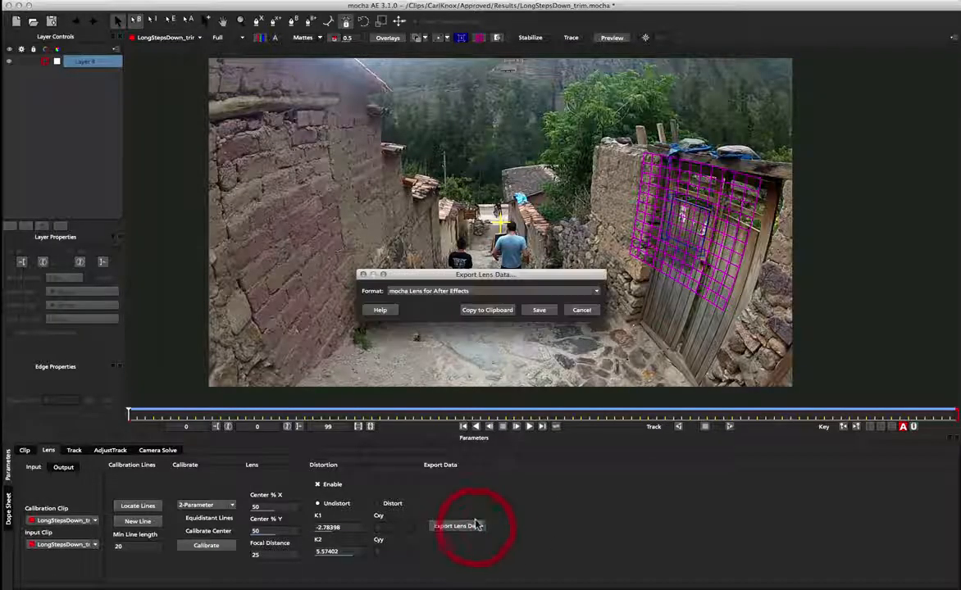
{"action": "left_click", "coordinate": [488, 312]}
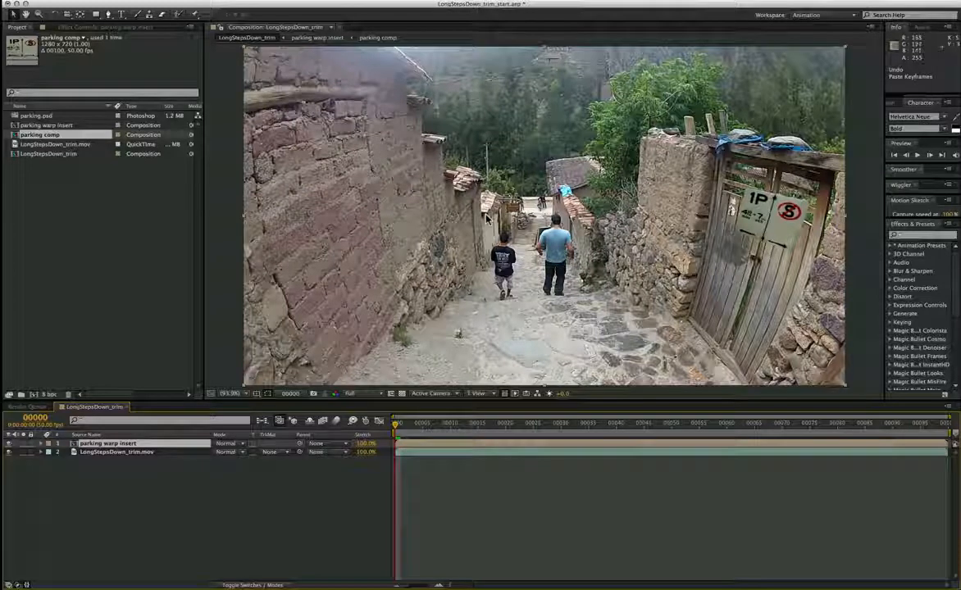
{"action": "key", "text": "Return"}
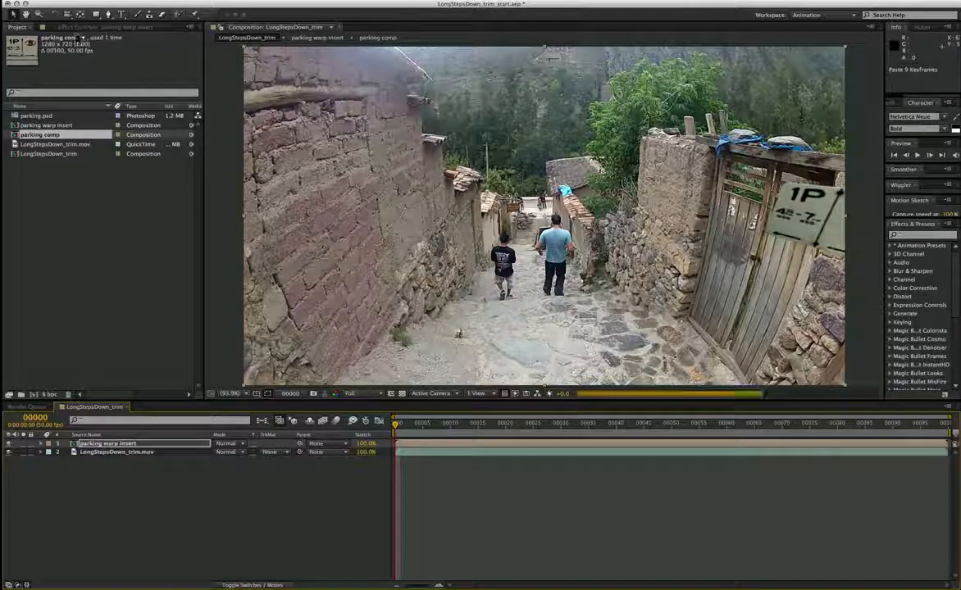
Step: Set the mocha lens effect's operation on parking warp insert to Apply distortion and preview the composition
{"action": "left_click", "coordinate": [80, 28]}
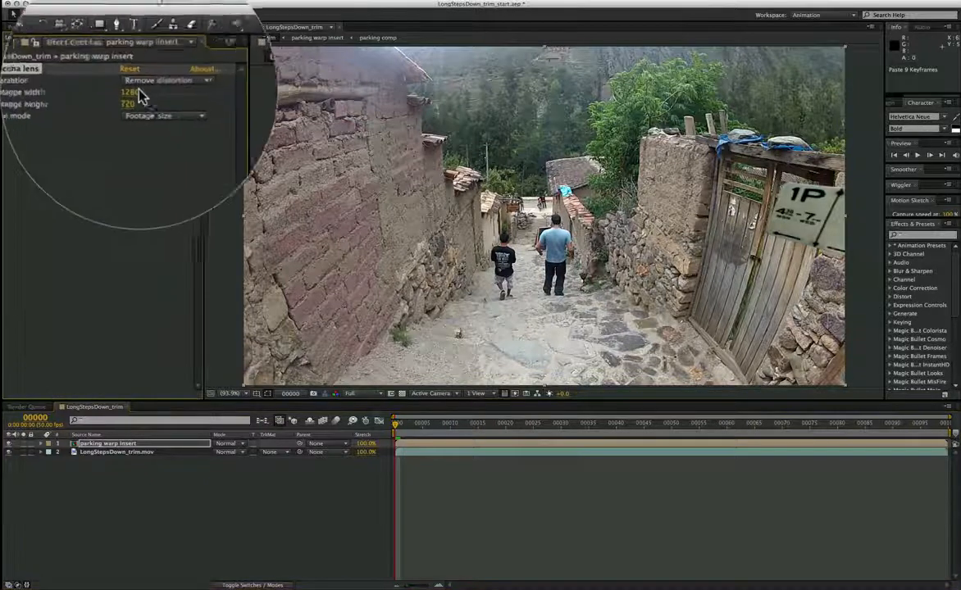
{"action": "left_click", "coordinate": [155, 55]}
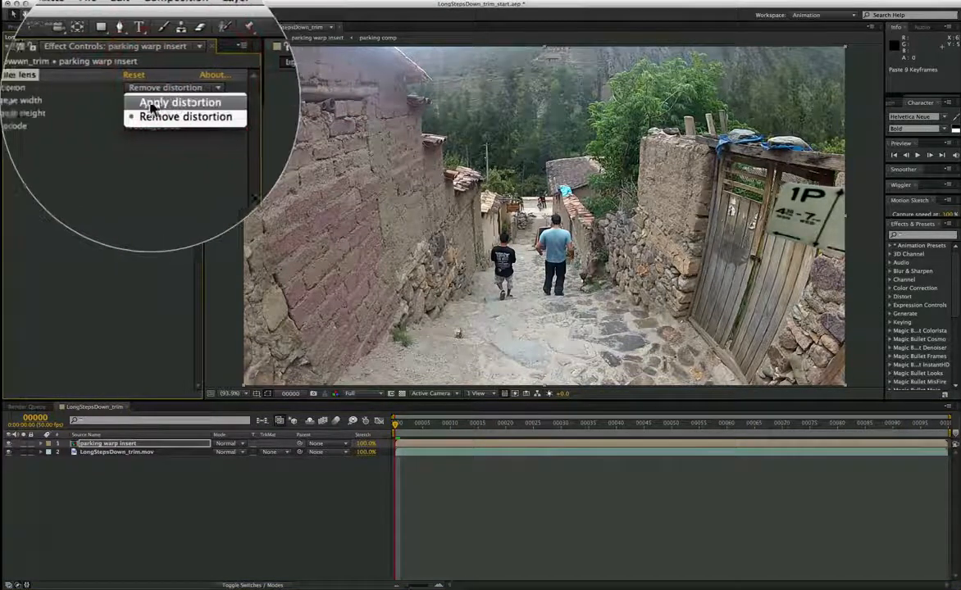
{"action": "left_click", "coordinate": [152, 100]}
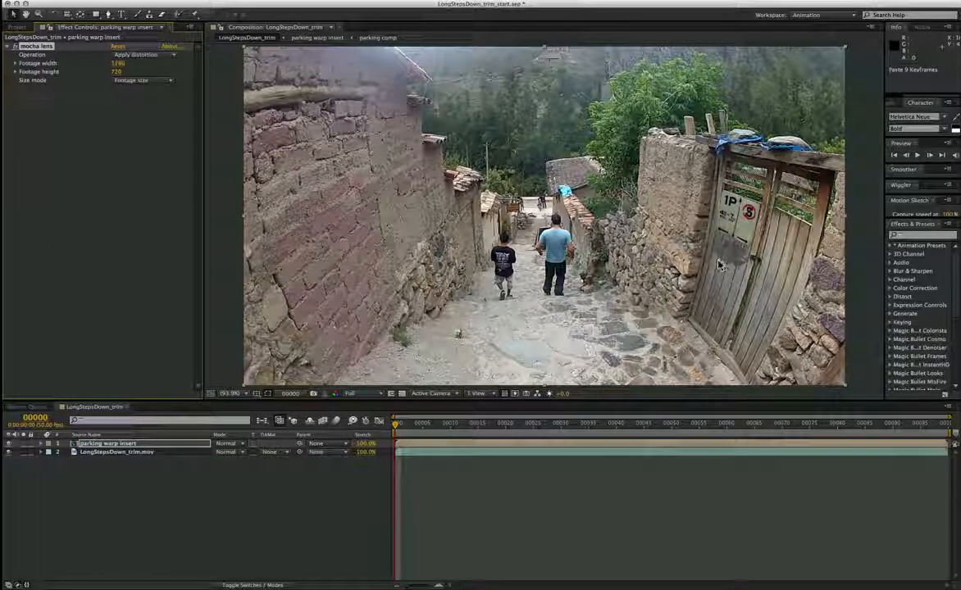
{"action": "key", "text": "space"}
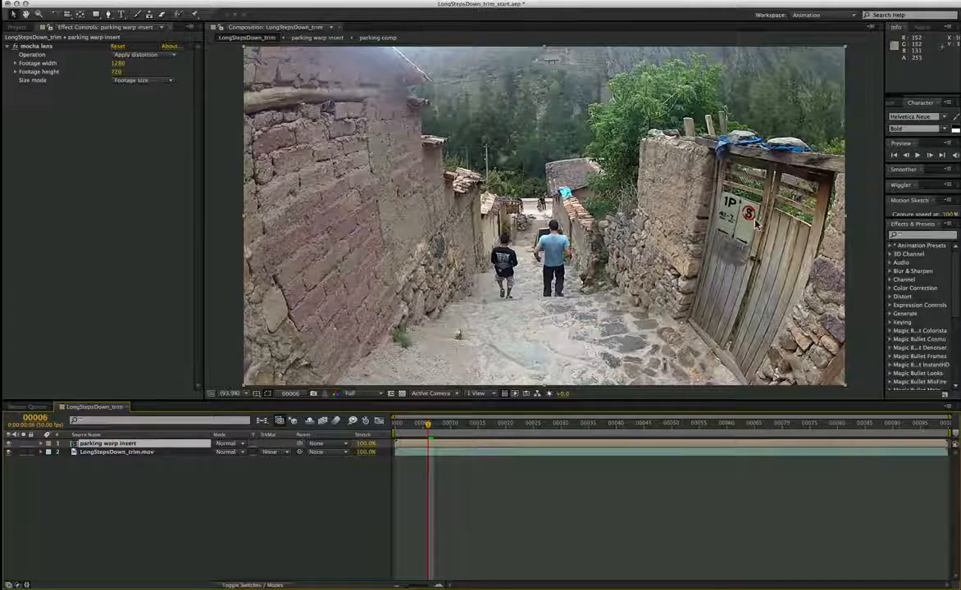
Step: Open the parking warp insert composition and set its width to 2000 px in Composition Settings
{"action": "double_click", "coordinate": [115, 445]}
{"action": "right_click", "coordinate": [201, 482]}
{"action": "left_click", "coordinate": [234, 498]}
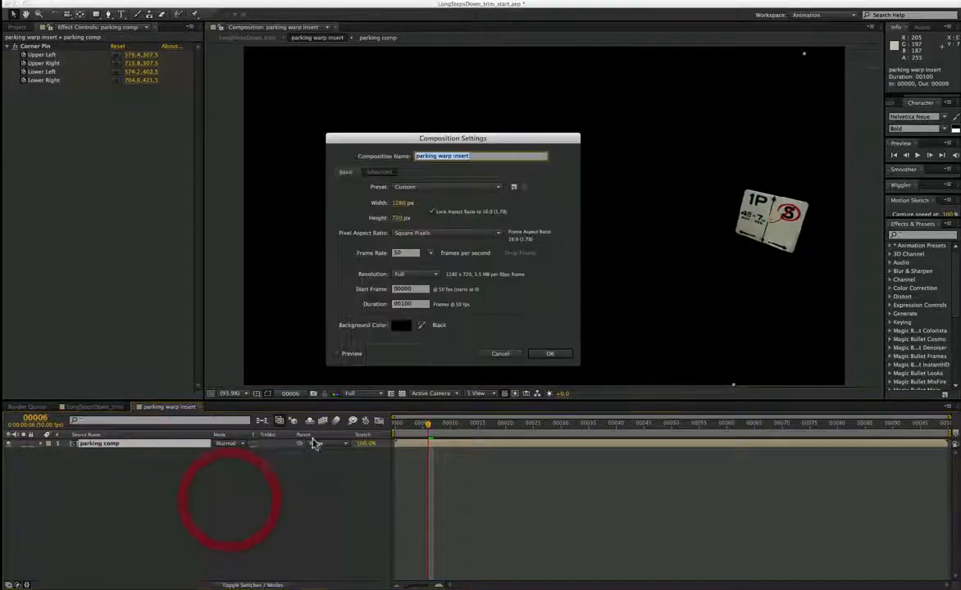
{"action": "left_click", "coordinate": [401, 204]}
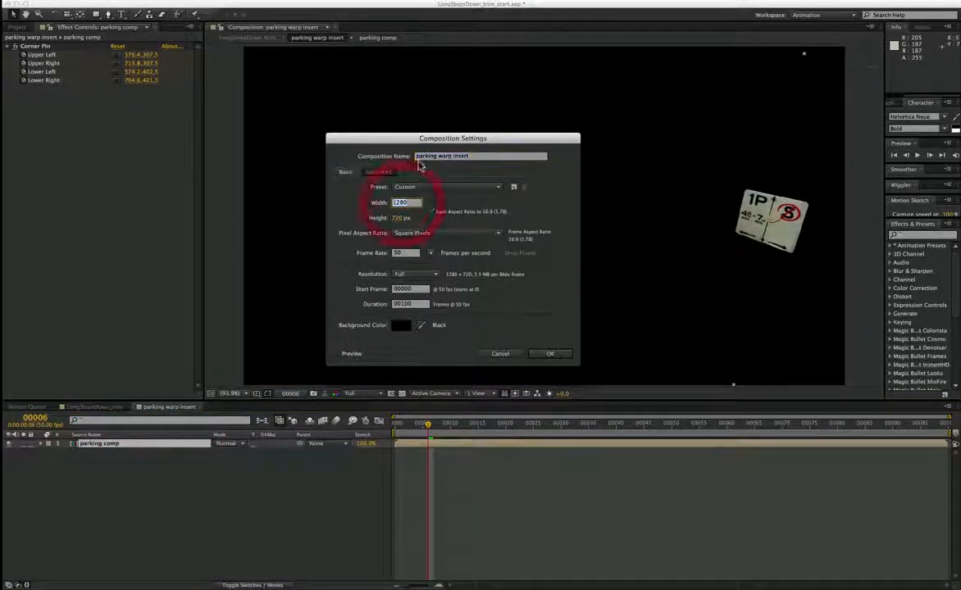
{"action": "type", "text": "2000"}
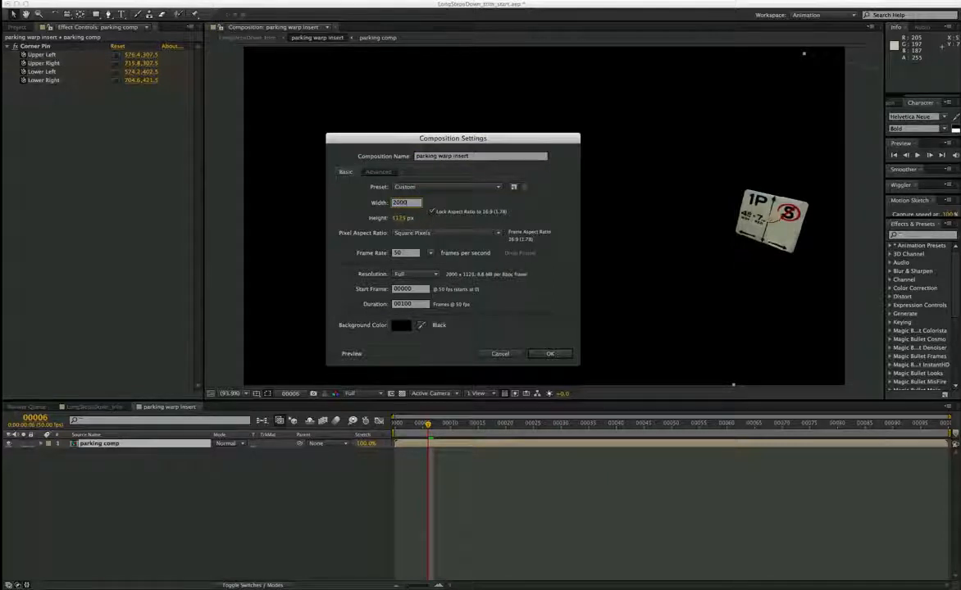
{"action": "key", "text": "Return"}
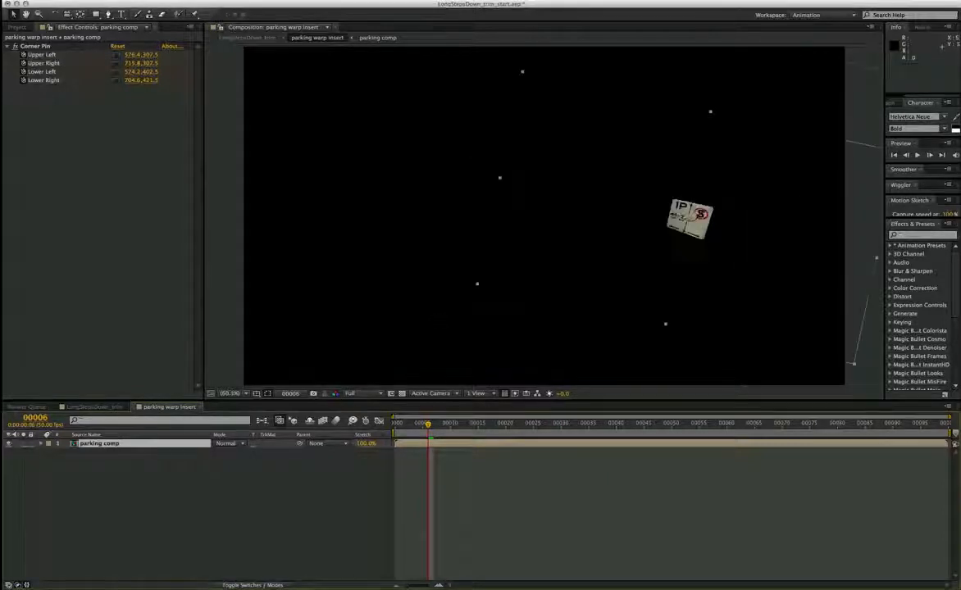
Step: Return to the main composition and set the mocha lens effect's Size mode on parking warp insert to Comp size
{"action": "left_click", "coordinate": [194, 408]}
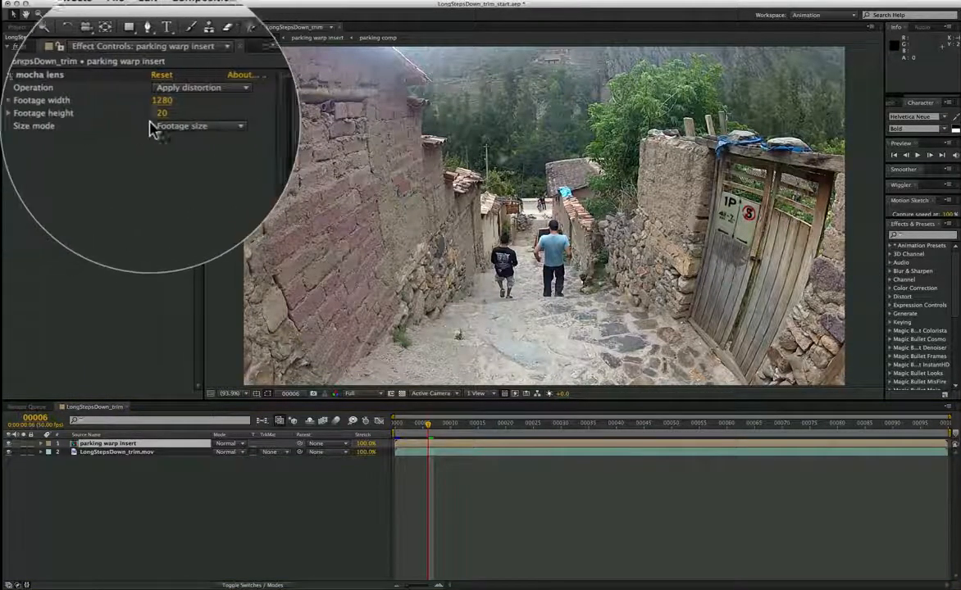
{"action": "left_click", "coordinate": [160, 131]}
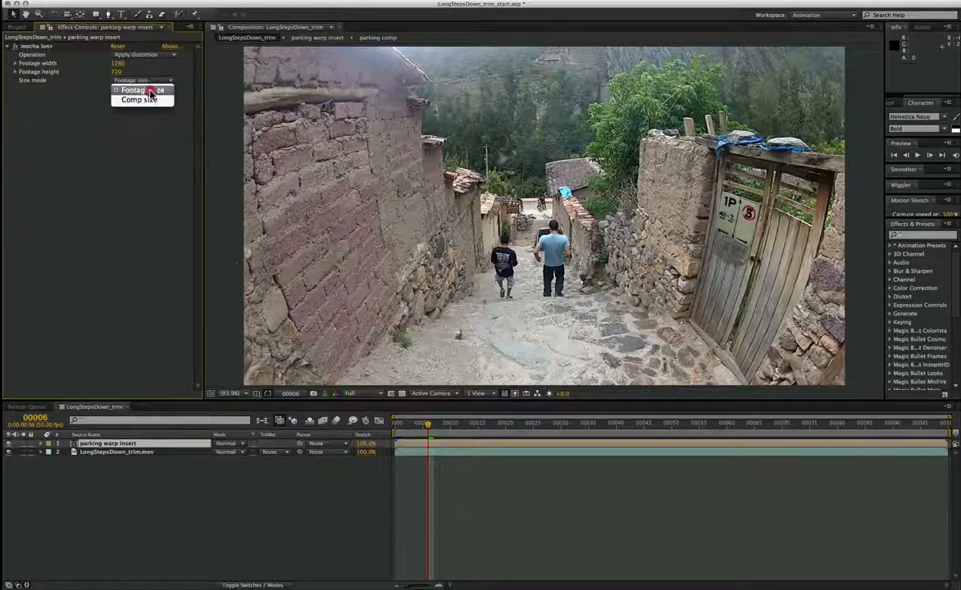
{"action": "left_click", "coordinate": [141, 100]}
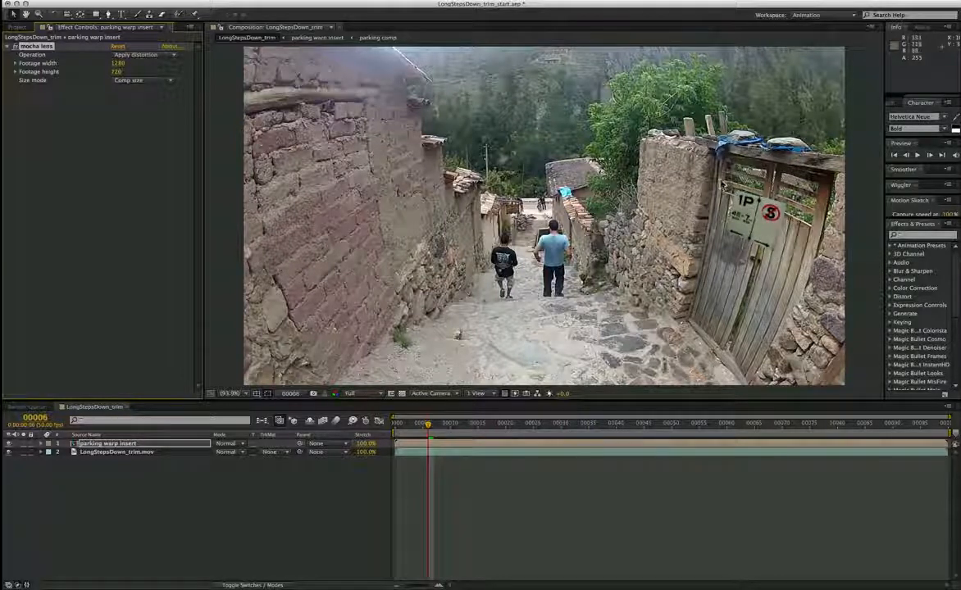
{"action": "left_click", "coordinate": [139, 80]}
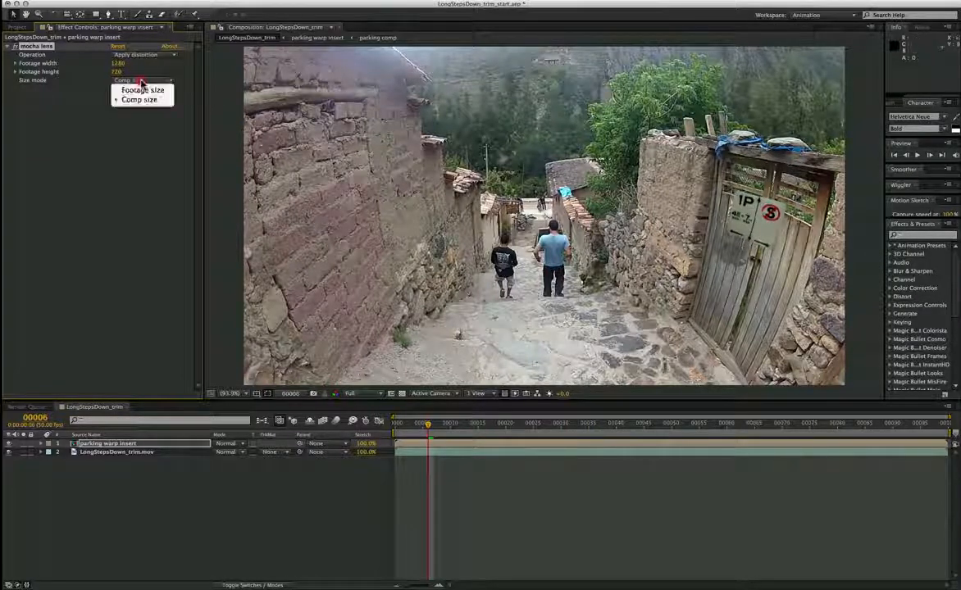
{"action": "left_click", "coordinate": [138, 99]}
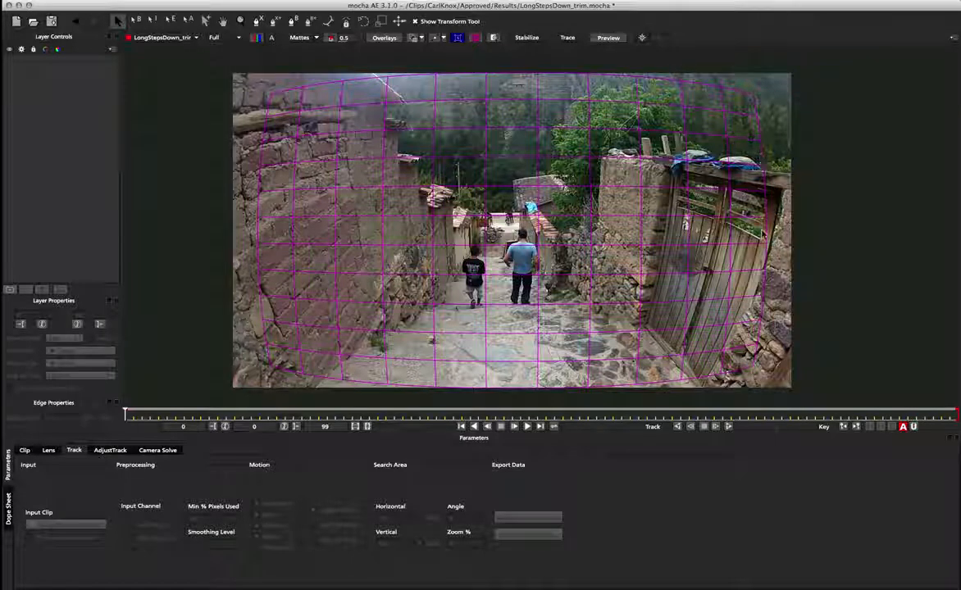
Step: Draw an X-spline shape around the brick wall on the left side of the frame in mocha
{"action": "left_click", "coordinate": [258, 23]}
{"action": "left_click", "coordinate": [349, 160]}
{"action": "left_click", "coordinate": [261, 153]}
{"action": "left_click", "coordinate": [262, 210]}
{"action": "left_click", "coordinate": [257, 251]}
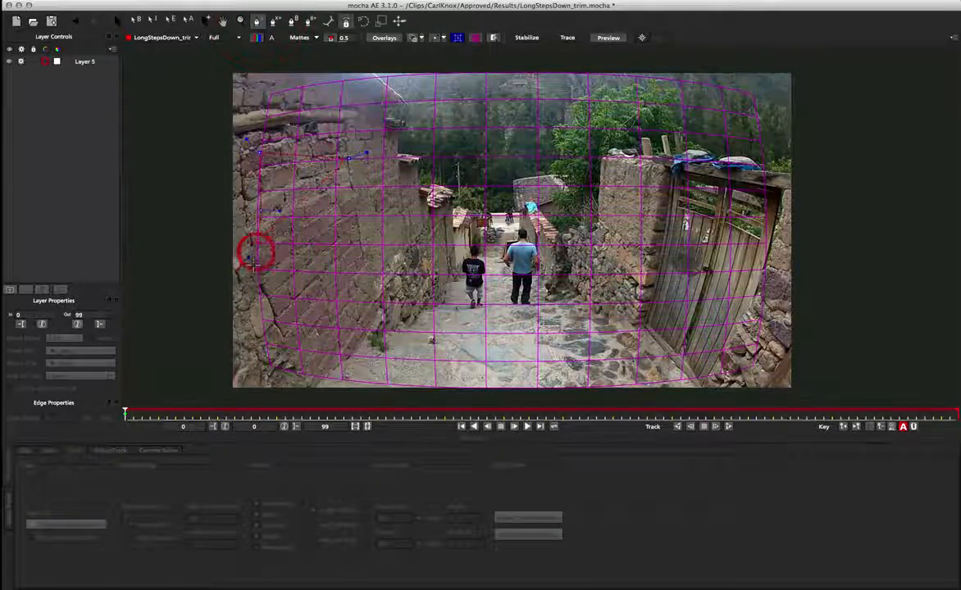
{"action": "left_click", "coordinate": [271, 289]}
{"action": "left_click", "coordinate": [329, 287]}
{"action": "left_click", "coordinate": [354, 249]}
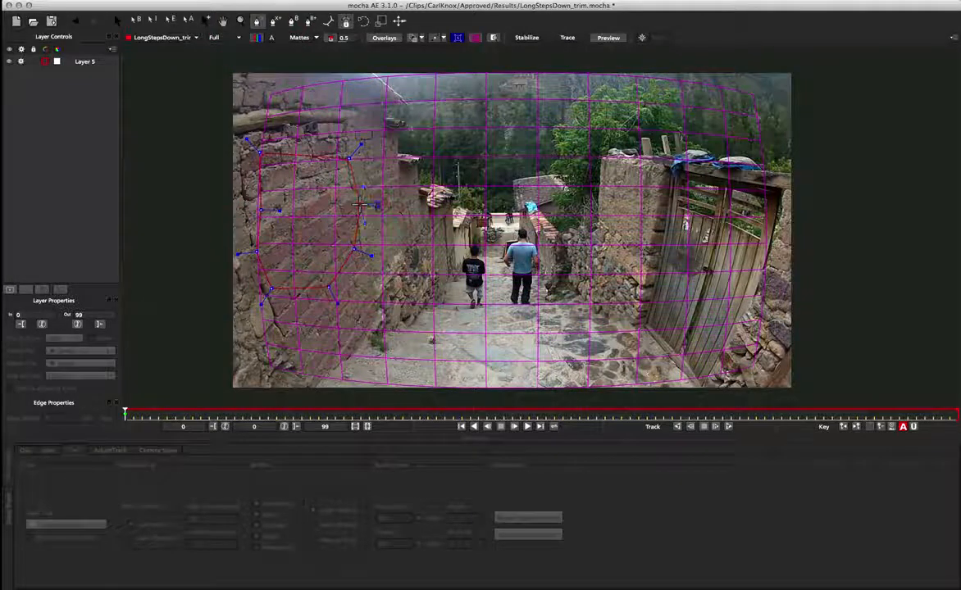
{"action": "right_click", "coordinate": [359, 207]}
Step: Adjust the spline's points so the shape hugs the edges of the left brick wall
{"action": "left_click_drag", "start_coordinate": [260, 168], "coordinate": [255, 177]}
{"action": "left_click_drag", "start_coordinate": [269, 272], "coordinate": [280, 286]}
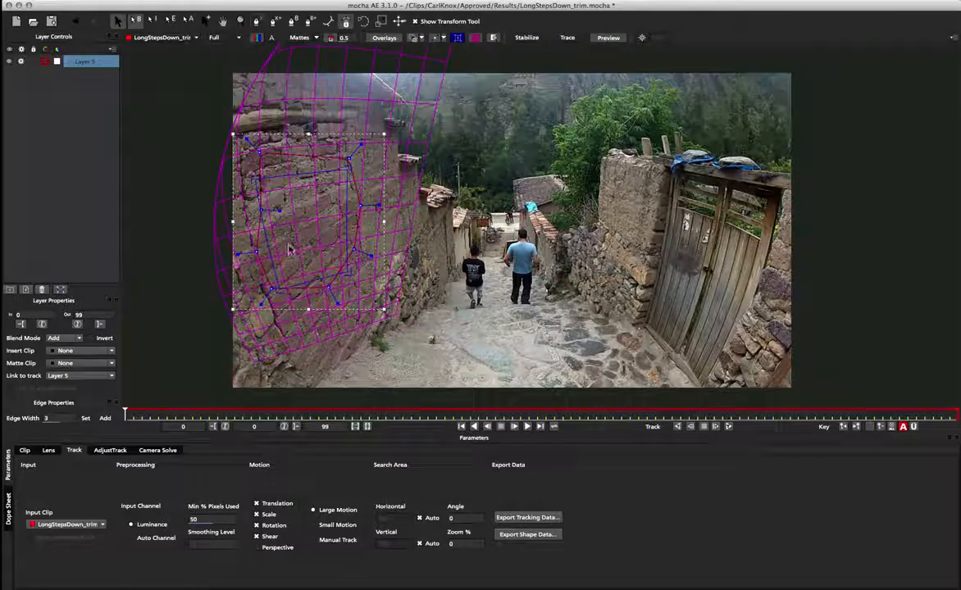
{"action": "left_click_drag", "start_coordinate": [319, 162], "coordinate": [329, 183]}
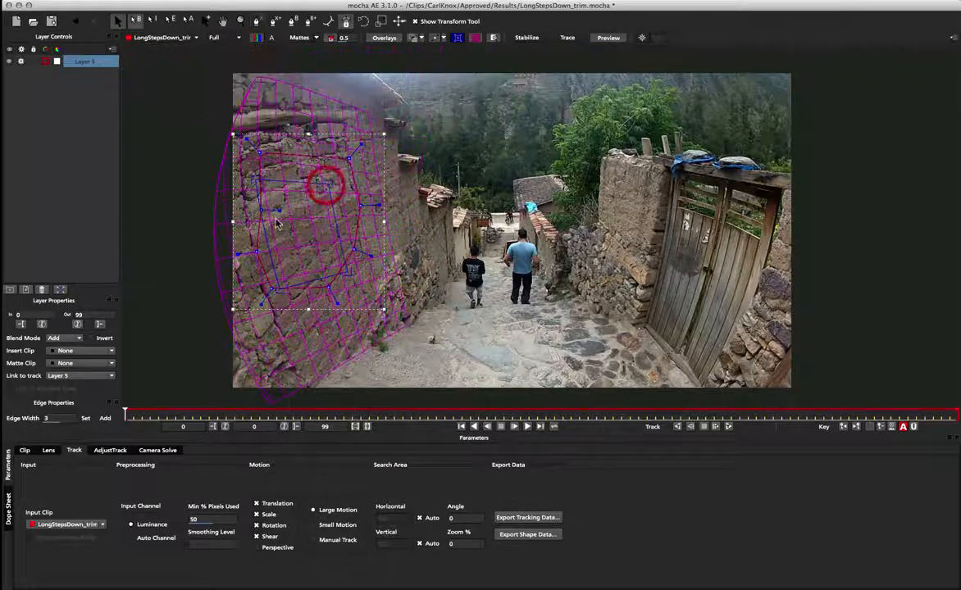
{"action": "mouse_move", "coordinate": [264, 237]}
{"action": "left_mouse_down"}
{"action": "mouse_move", "coordinate": [243, 241]}
{"action": "mouse_move", "coordinate": [263, 242]}
{"action": "left_mouse_up"}
{"action": "left_click_drag", "start_coordinate": [274, 290], "coordinate": [252, 285]}
{"action": "left_click", "coordinate": [223, 239]}
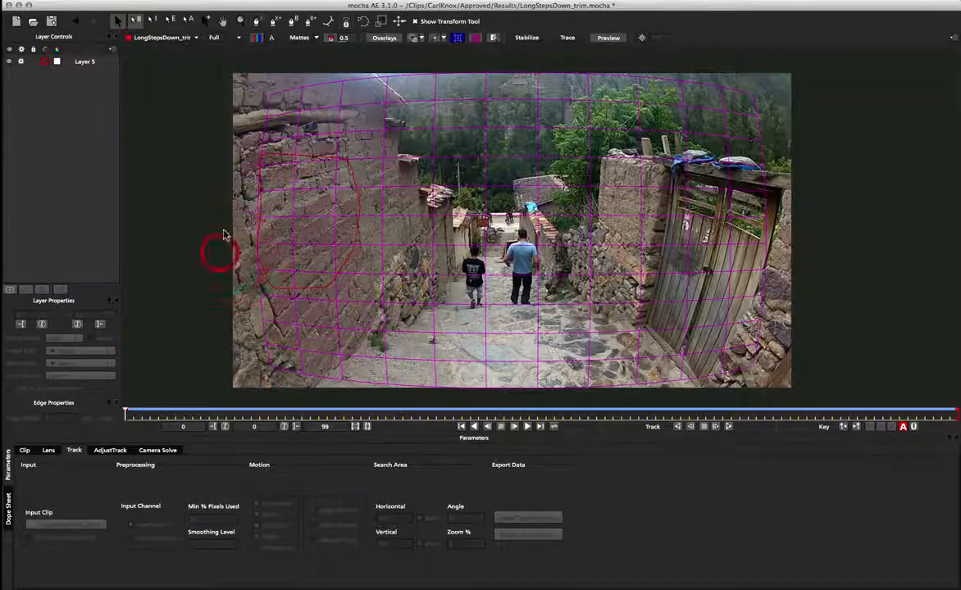
{"action": "left_click", "coordinate": [271, 161]}
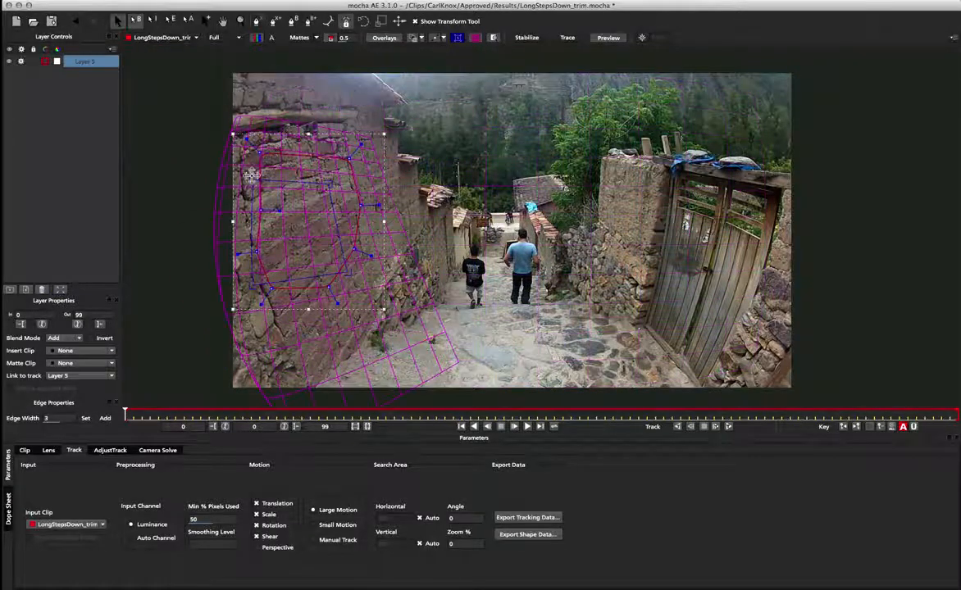
{"action": "left_click_drag", "start_coordinate": [251, 175], "coordinate": [226, 187]}
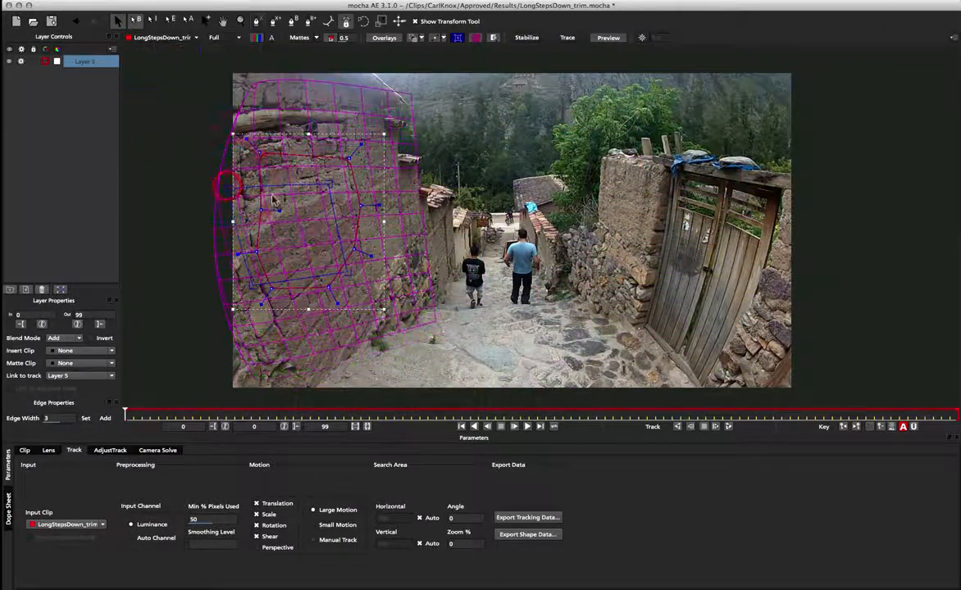
{"action": "left_click_drag", "start_coordinate": [331, 186], "coordinate": [311, 215]}
{"action": "mouse_move", "coordinate": [253, 246]}
{"action": "left_mouse_down"}
{"action": "mouse_move", "coordinate": [227, 244]}
{"action": "mouse_move", "coordinate": [257, 246]}
{"action": "left_mouse_up"}
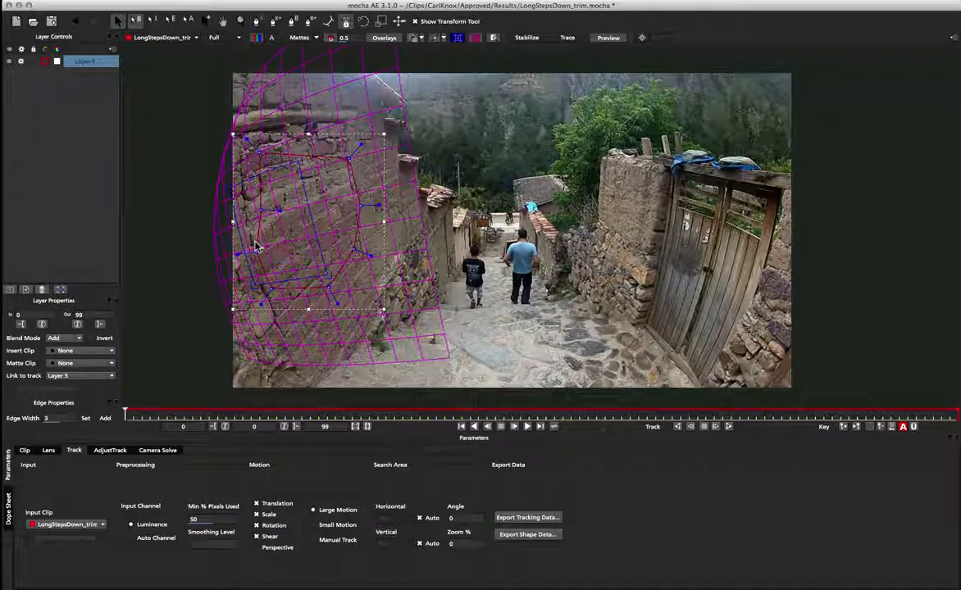
{"action": "left_click_drag", "start_coordinate": [252, 285], "coordinate": [243, 289]}
{"action": "left_click_drag", "start_coordinate": [300, 162], "coordinate": [312, 193]}
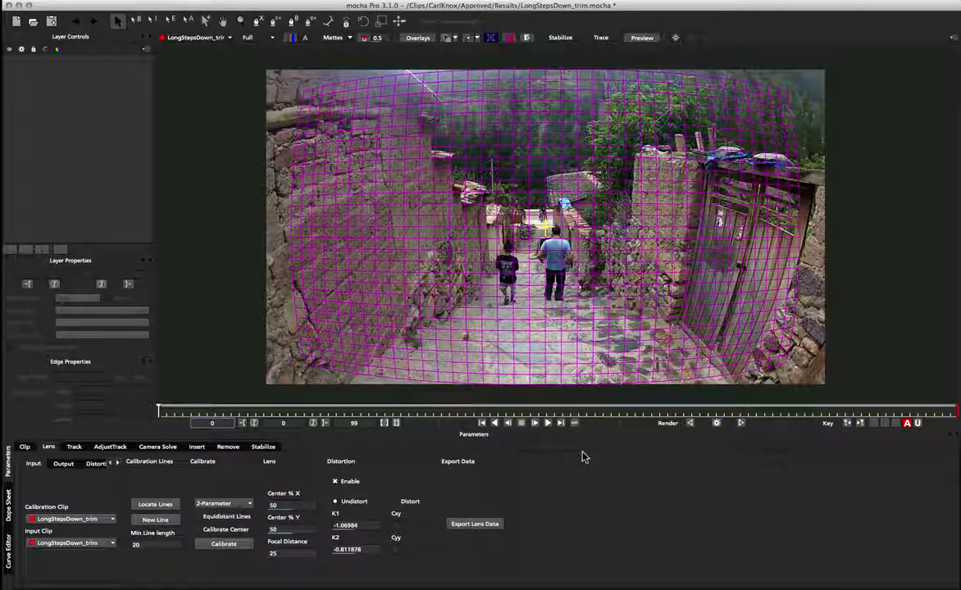
Step: Render the undistorted clip in mocha Pro and open the Export Lens Data dialog
{"action": "left_click", "coordinate": [718, 424]}
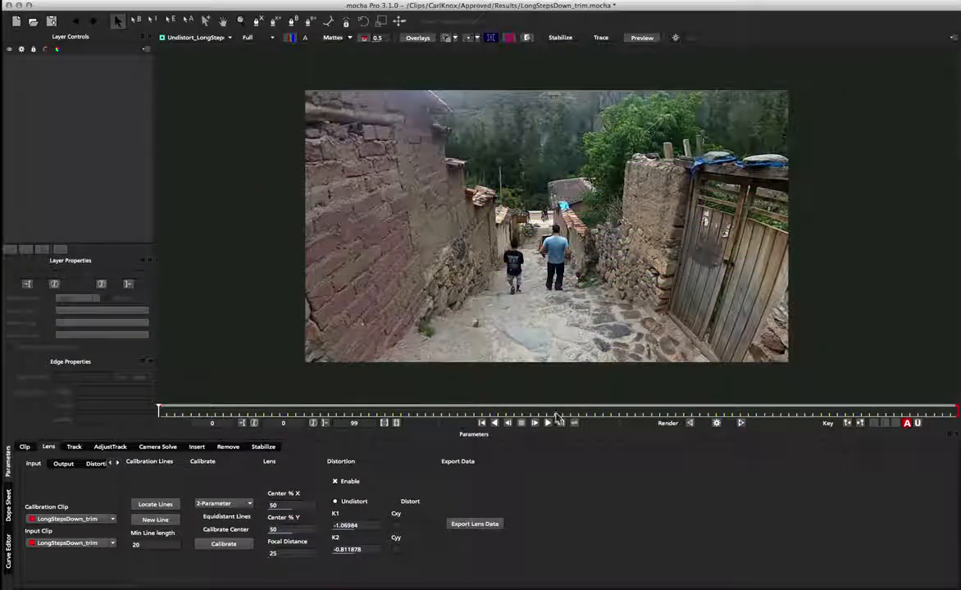
{"action": "left_click", "coordinate": [494, 525]}
{"action": "left_click", "coordinate": [526, 287]}
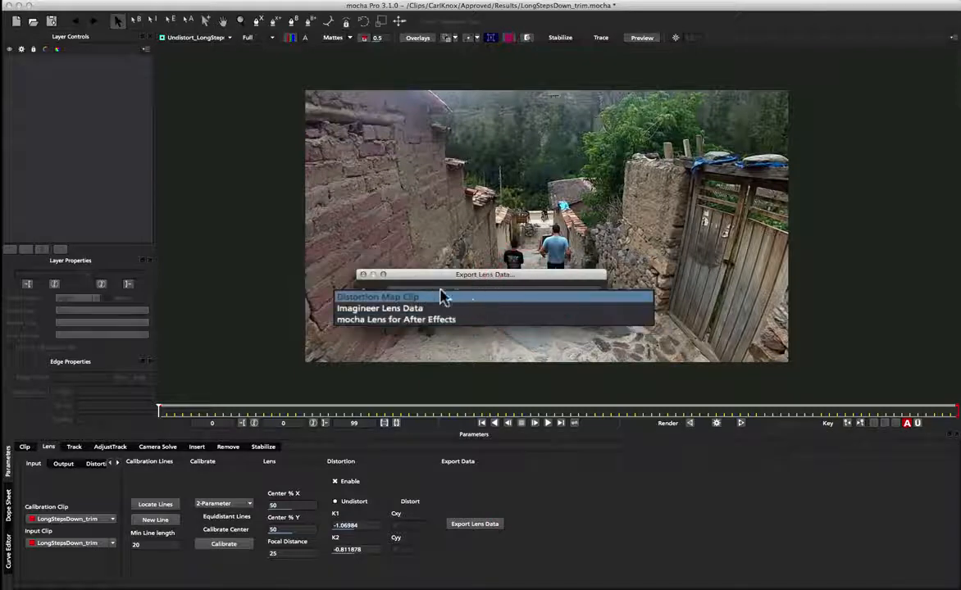